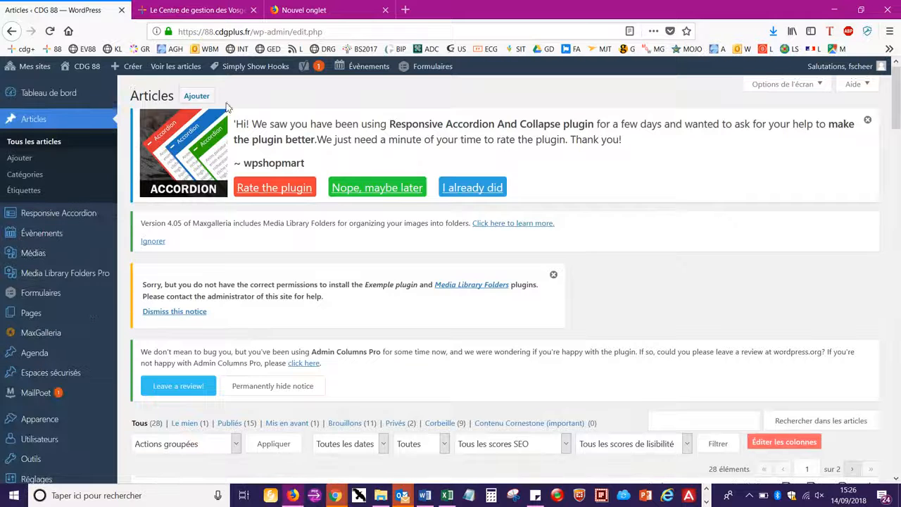
# Look through the list of existing articles and start a new article.
pyautogui.scroll(-6, 321, 345)
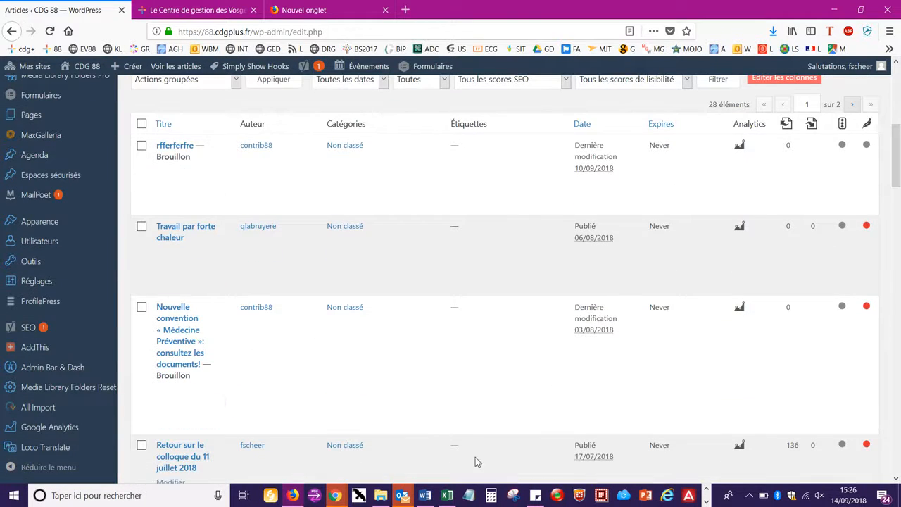
pyautogui.scroll(-3, 486, 314)
pyautogui.scroll(-3, 490, 314)
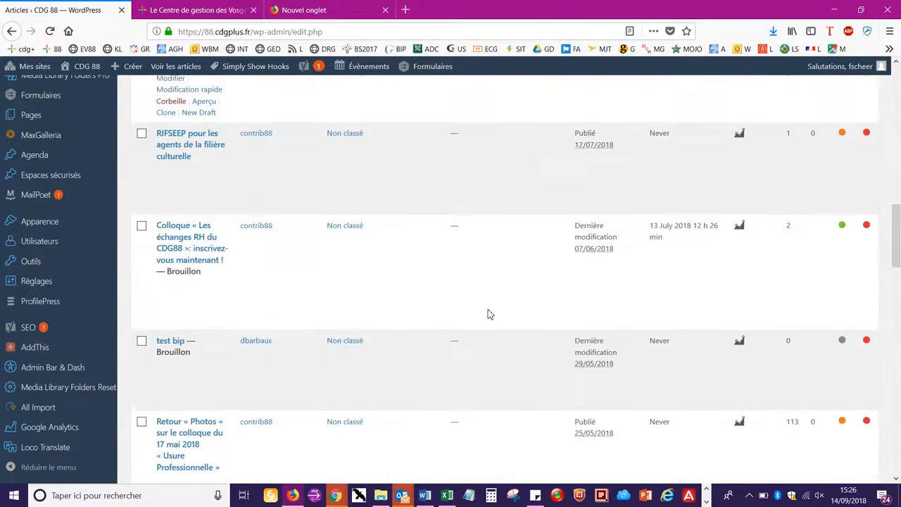
pyautogui.scroll(15, 490, 314)
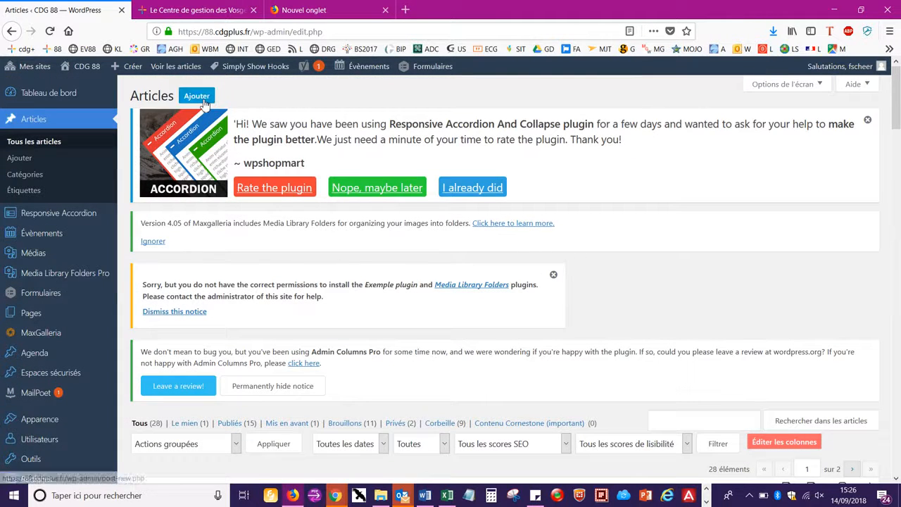
pyautogui.click(197, 97)
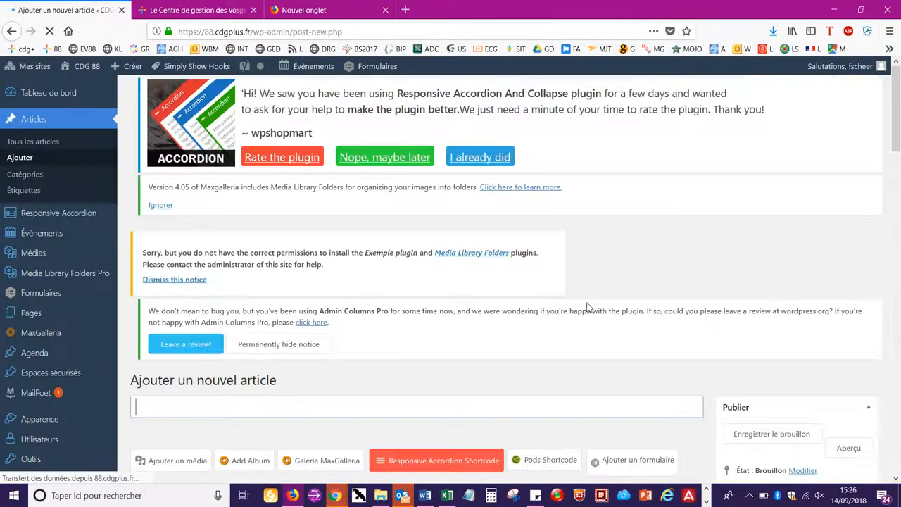
# Title the new article "NOUVELLE CONVENTION MEDECINE 2019".
pyautogui.scroll(-3, 353, 322)
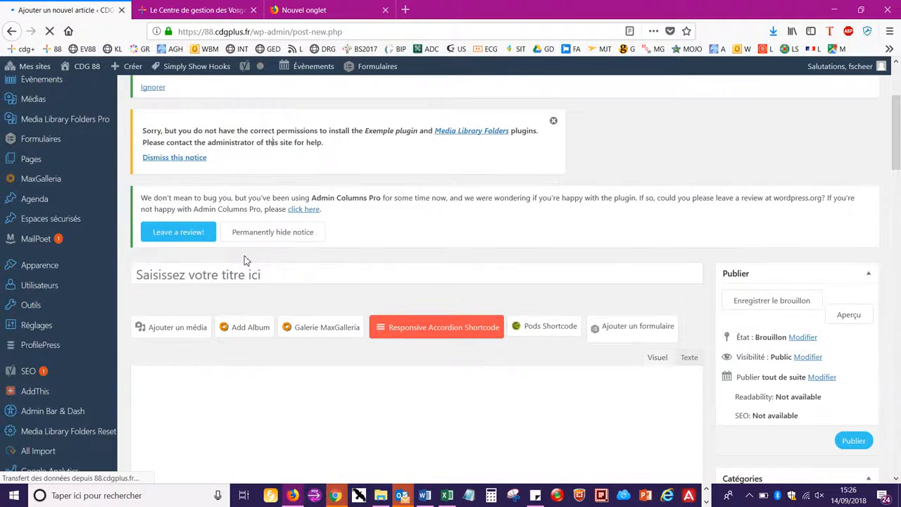
pyautogui.click(240, 283)
pyautogui.write('NO')
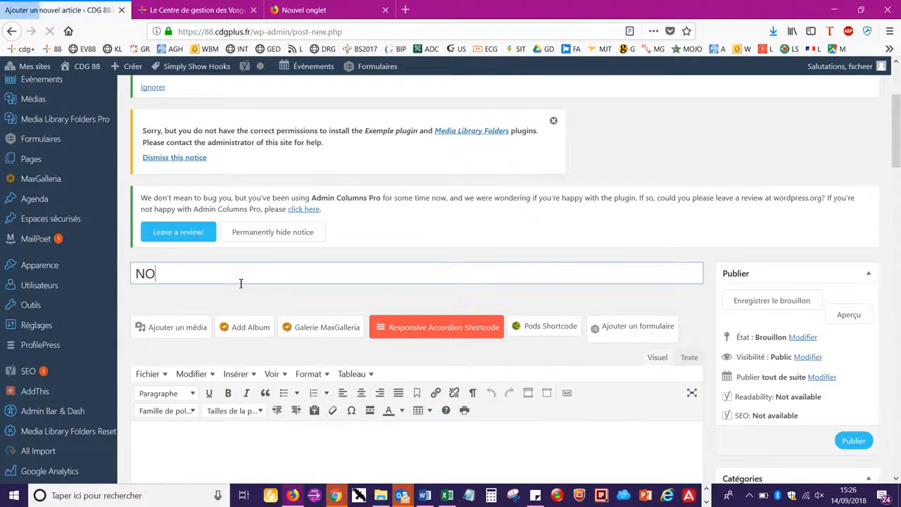
pyautogui.write('UVELLE CONVENTION M')
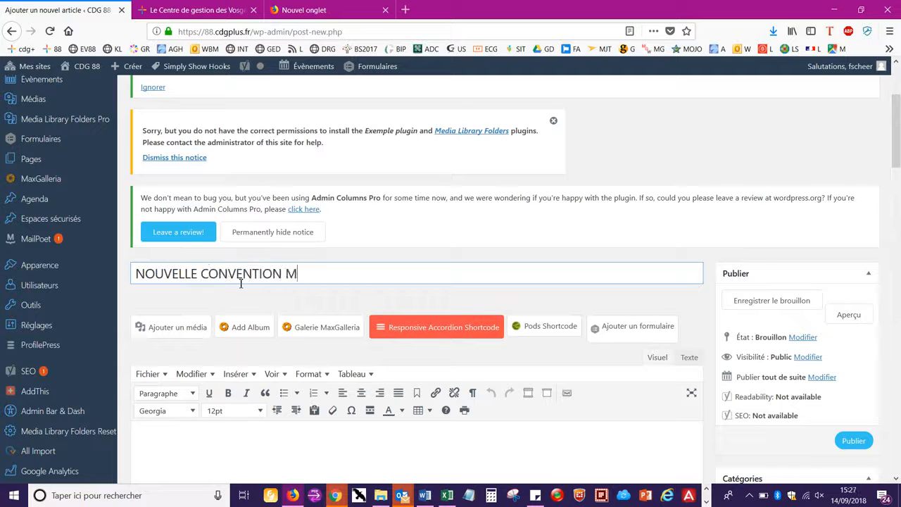
pyautogui.write('EDECINE 2019')
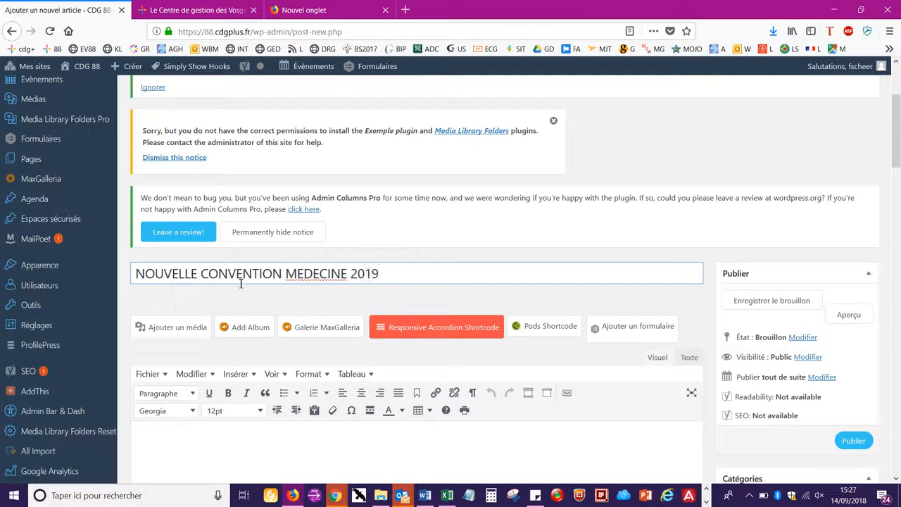
# Fill the article body with seven short paragraphs of placeholder text, from "efj zeifiezfij zefj zeifjze" to "fjpzejfozejfopez".
pyautogui.scroll(-3, 342, 405)
pyautogui.click(281, 281)
pyautogui.write('efj zeifiezfji zefj zeifjze')
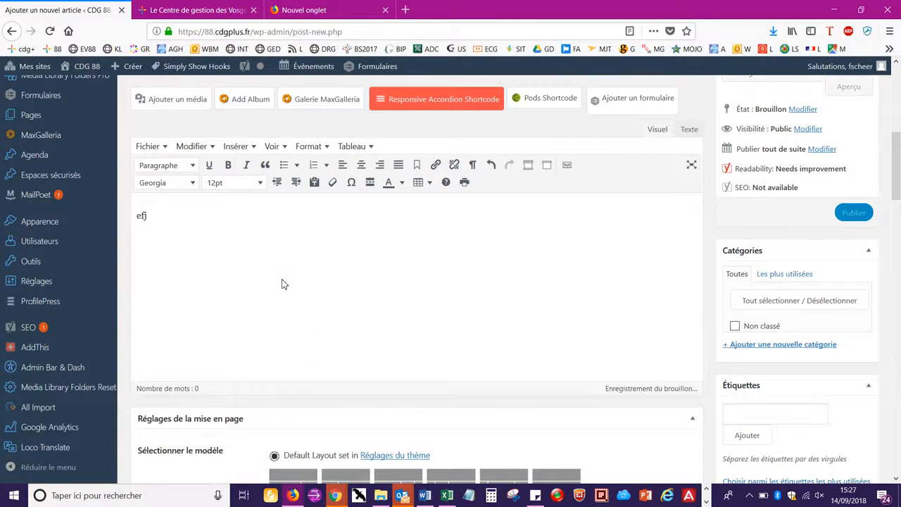
pyautogui.press('Return')
pyautogui.write('fzef')
pyautogui.press('Return')
pyautogui.write('zejfepfjze')
pyautogui.press('Return')
pyautogui.write('fjpzejf')
pyautogui.press('Return')
pyautogui.write('z fjzepfj zep')
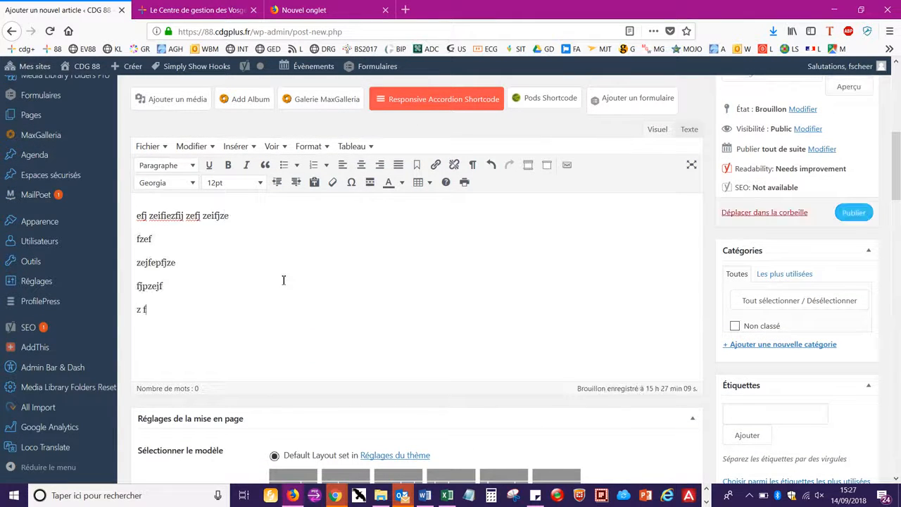
pyautogui.press('Return')
pyautogui.write('f ze')
pyautogui.press('Return')
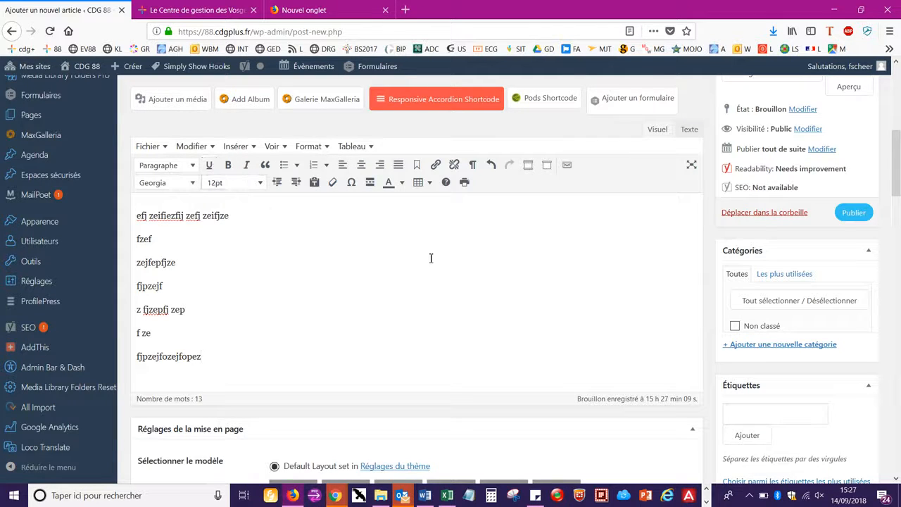
# Set the required "Date de l'actualité" field of the article to 17/09/2018.
pyautogui.scroll(-10, 585, 320)
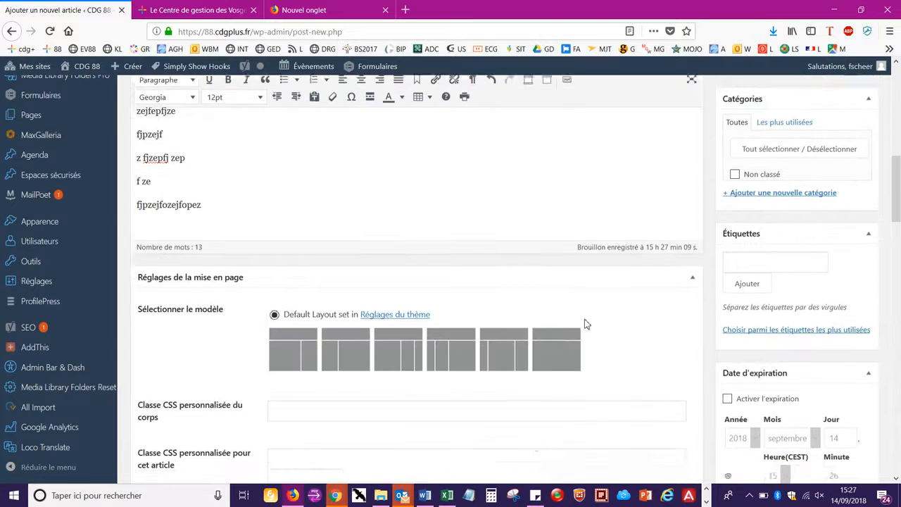
pyautogui.scroll(-10, 586, 323)
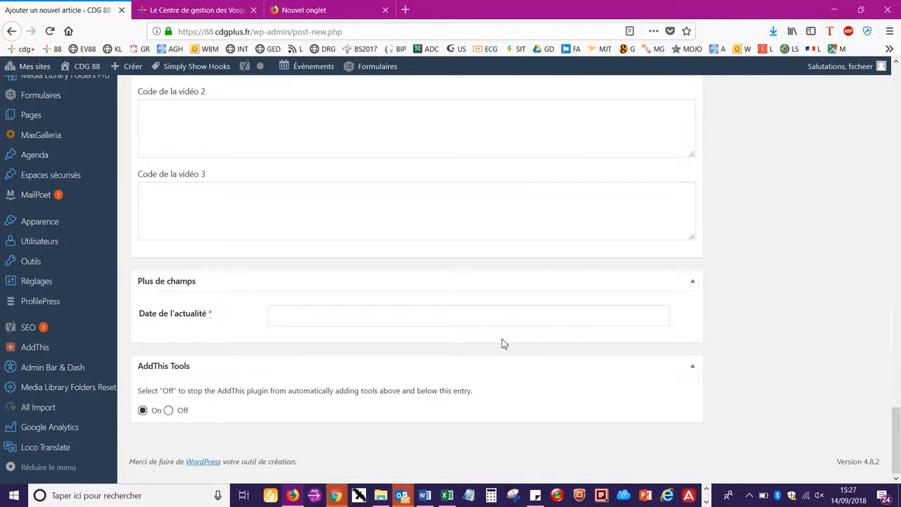
pyautogui.click(314, 316)
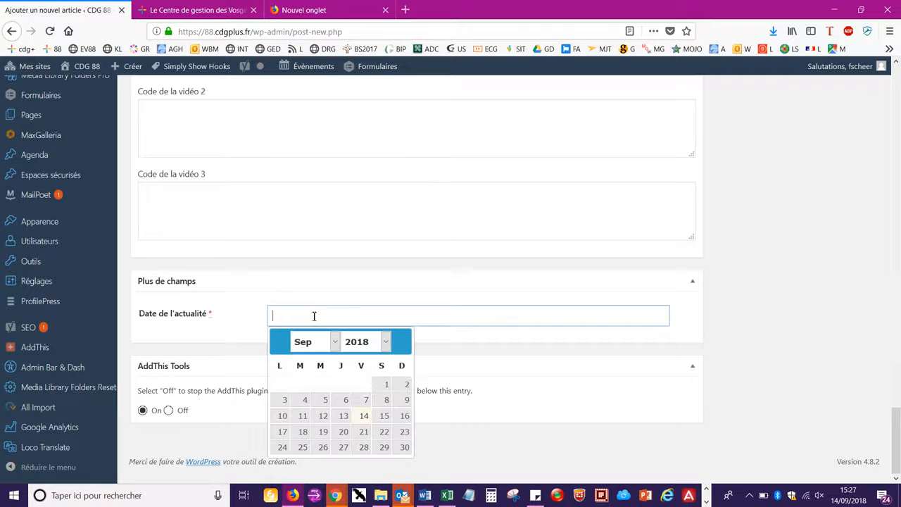
pyautogui.click(283, 432)
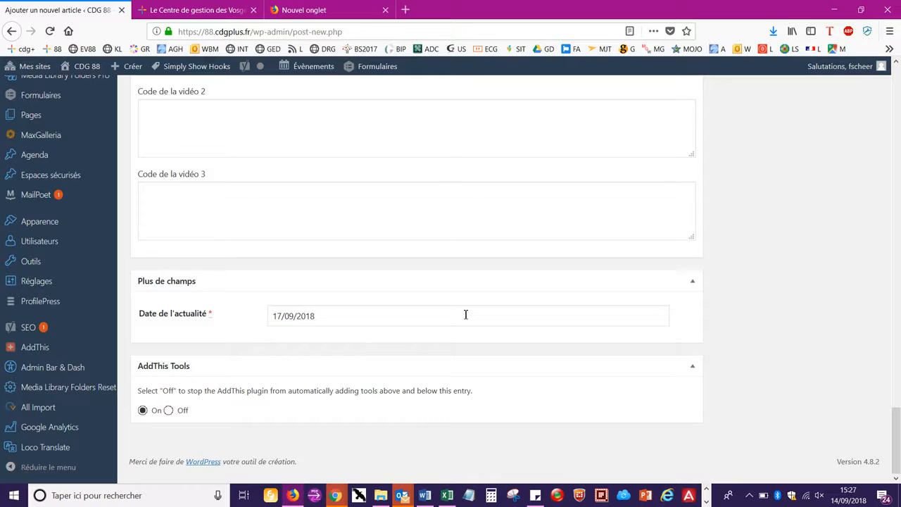
# Examine how a news item and its image appear in the public homepage slider, and return to the article being edited.
pyautogui.scroll(15, 465, 314)
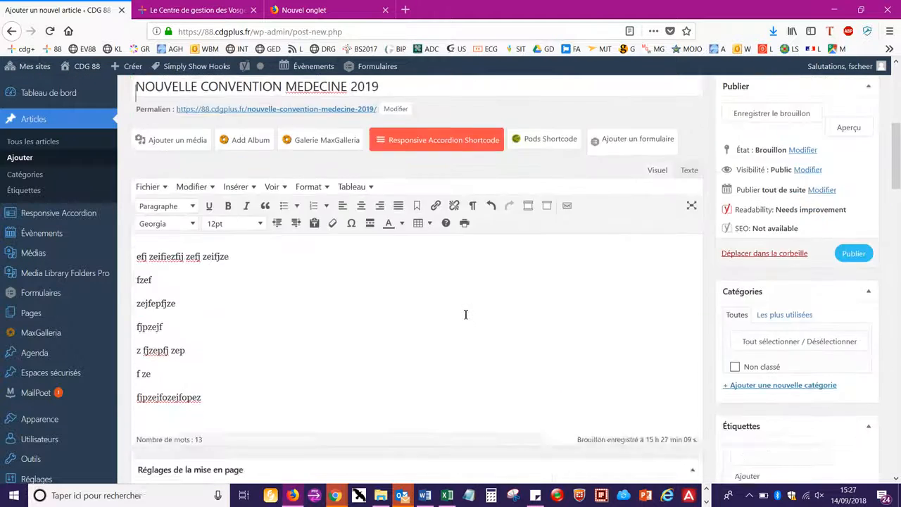
pyautogui.scroll(-7, 465, 314)
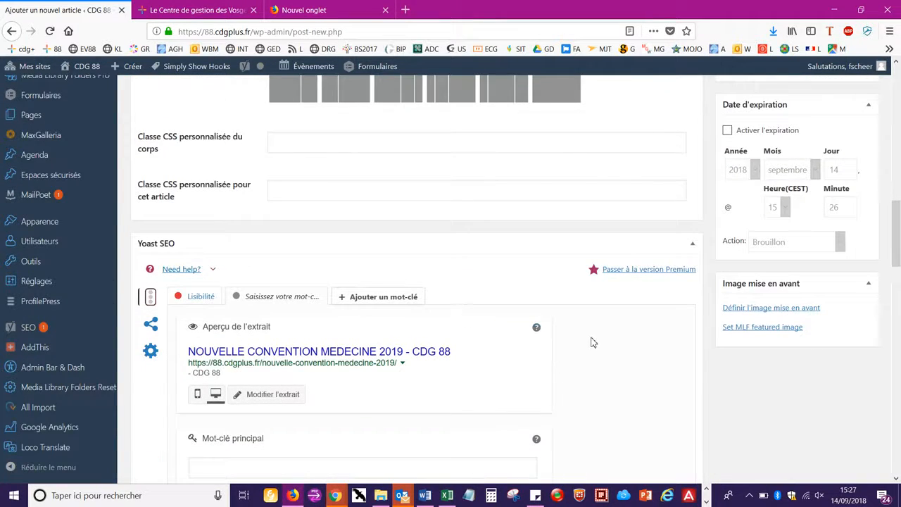
pyautogui.click(223, 12)
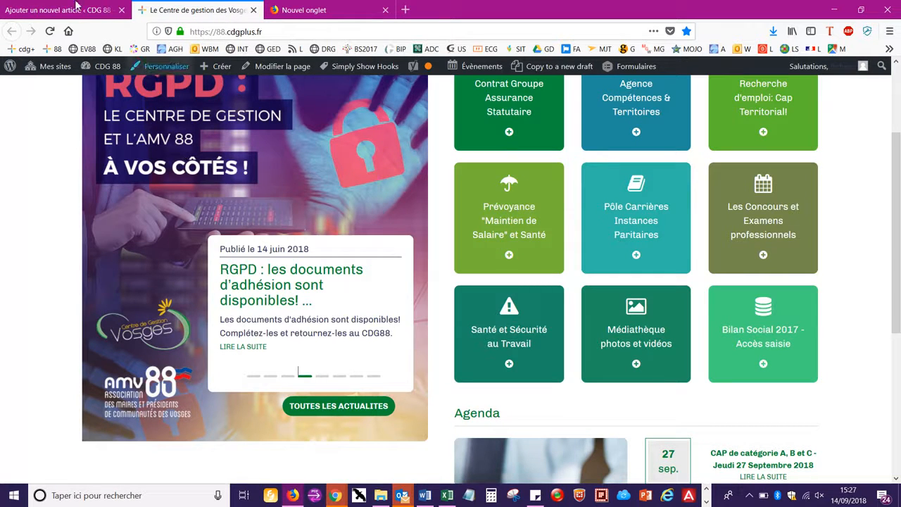
pyautogui.click(53, 7)
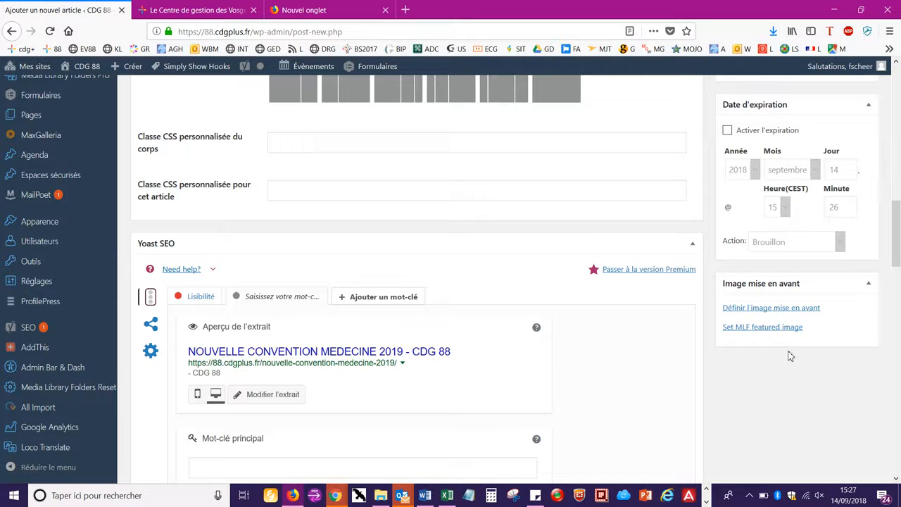
# Open the MLF featured image chooser and browse to the MEDICAL folder inside Z_PHOTOTEQUE.
pyautogui.click(760, 328)
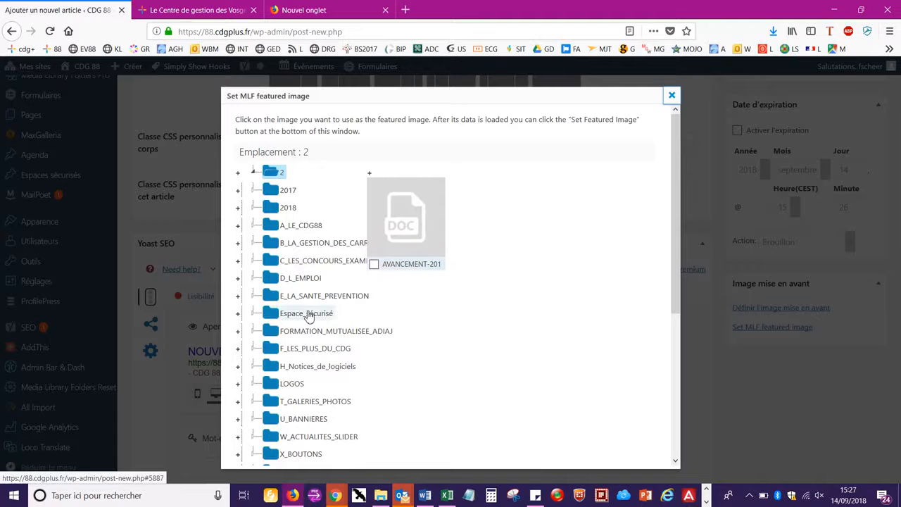
pyautogui.scroll(-3, 308, 316)
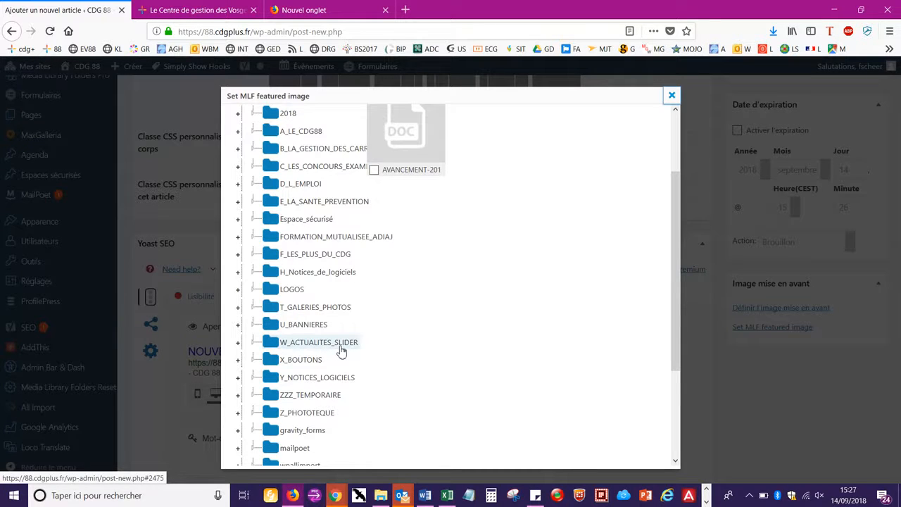
pyautogui.click(338, 308)
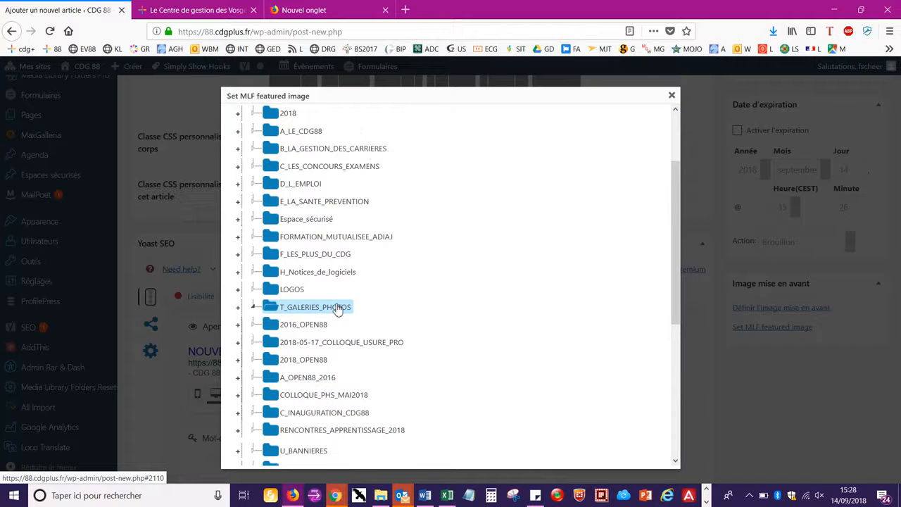
pyautogui.click(337, 308)
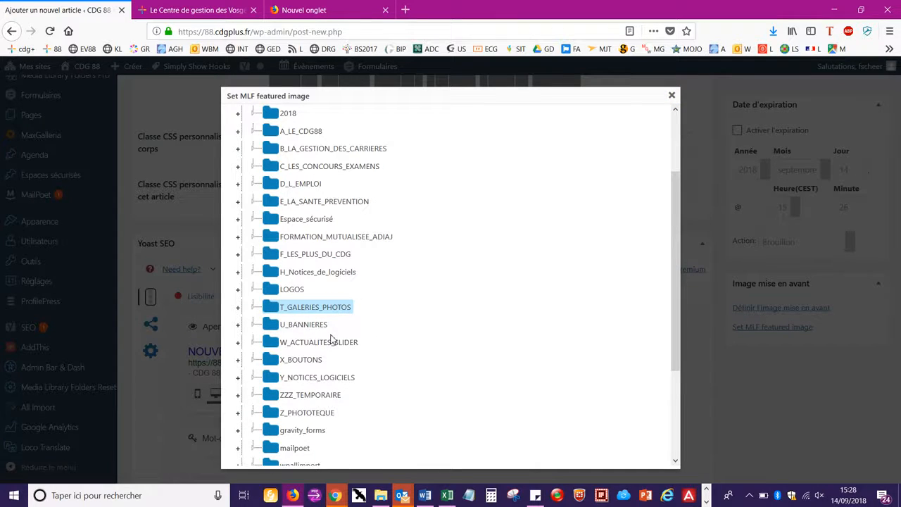
pyautogui.scroll(-2, 332, 330)
pyautogui.click(316, 369)
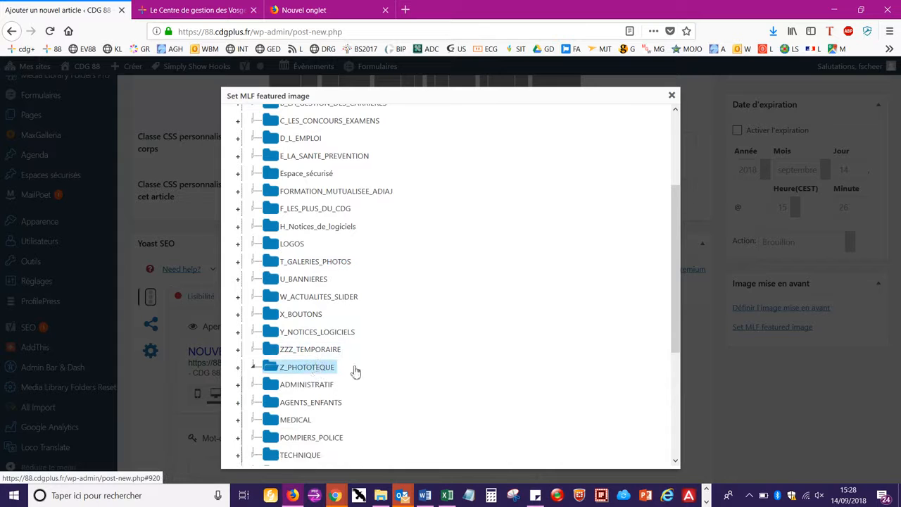
pyautogui.scroll(-5, 372, 373)
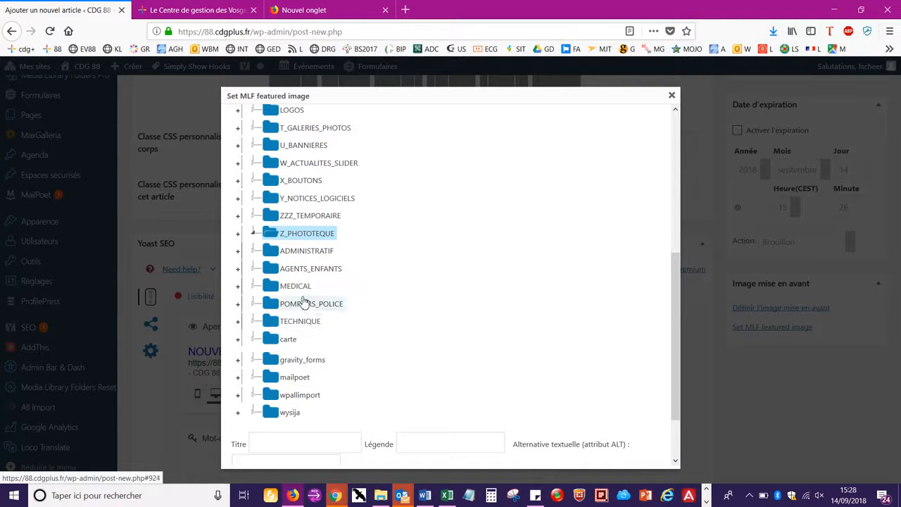
pyautogui.click(295, 286)
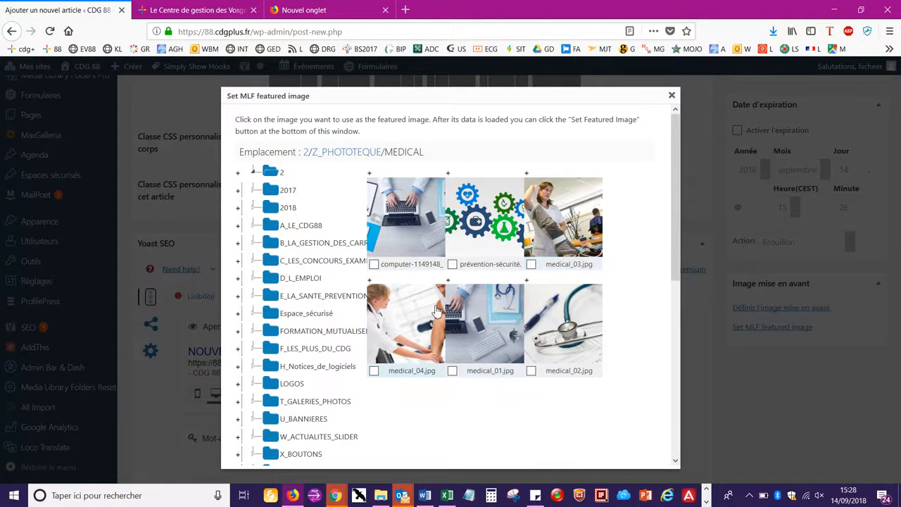
# Select medical_04.jpg and set it as the article's featured image.
pyautogui.click(374, 370)
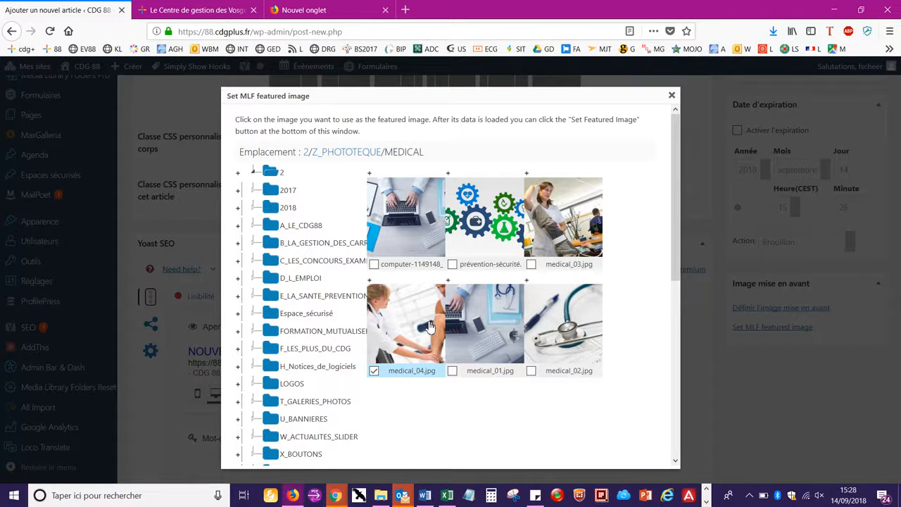
pyautogui.scroll(-5, 408, 326)
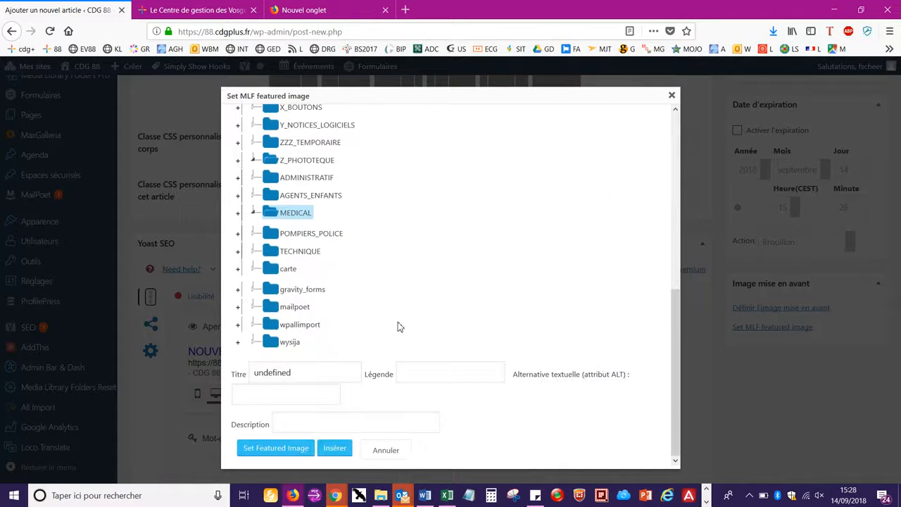
pyautogui.click(269, 450)
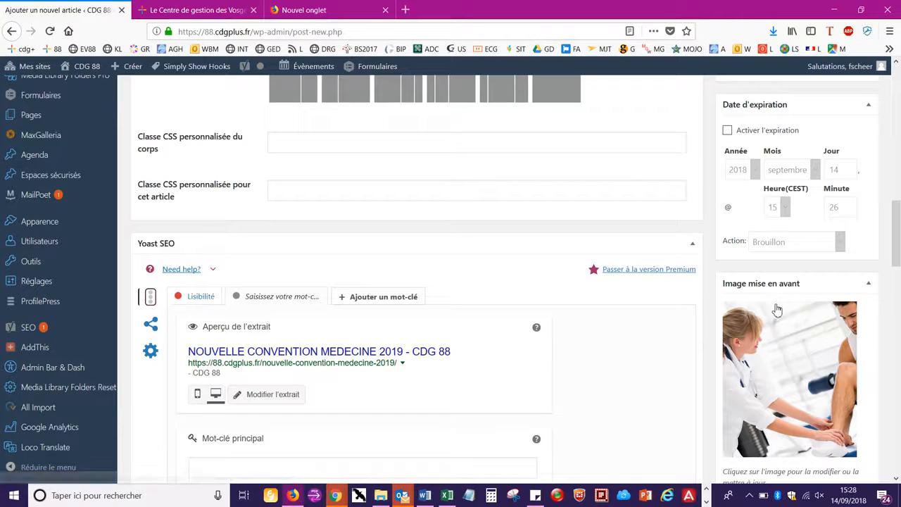
# Correct the title's spelling to "MÉDECINE" and save the article as a draft.
pyautogui.scroll(15, 744, 281)
pyautogui.scroll(-3, 777, 309)
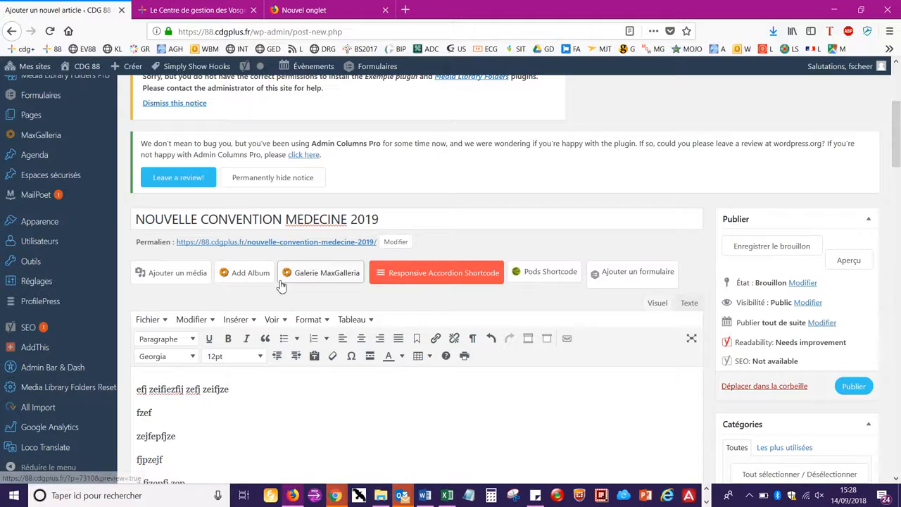
pyautogui.click(312, 220)
pyautogui.rightClick(312, 220)
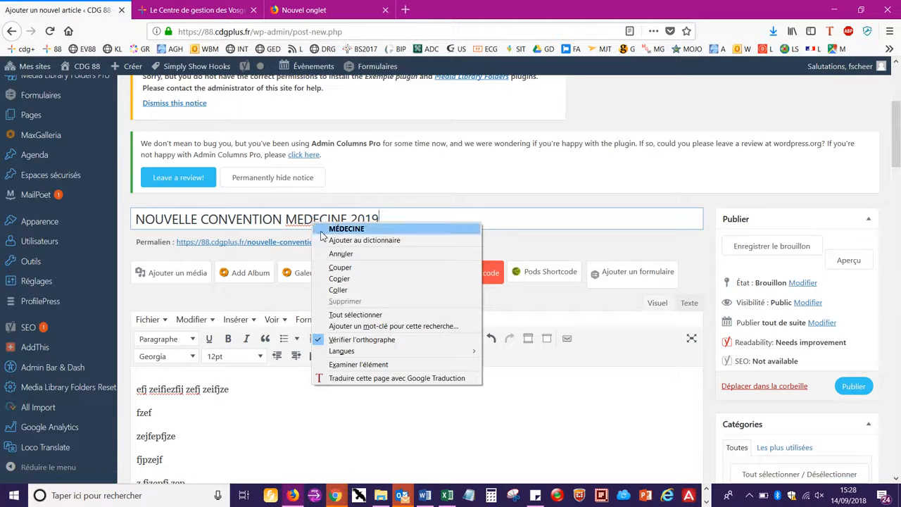
pyautogui.click(335, 228)
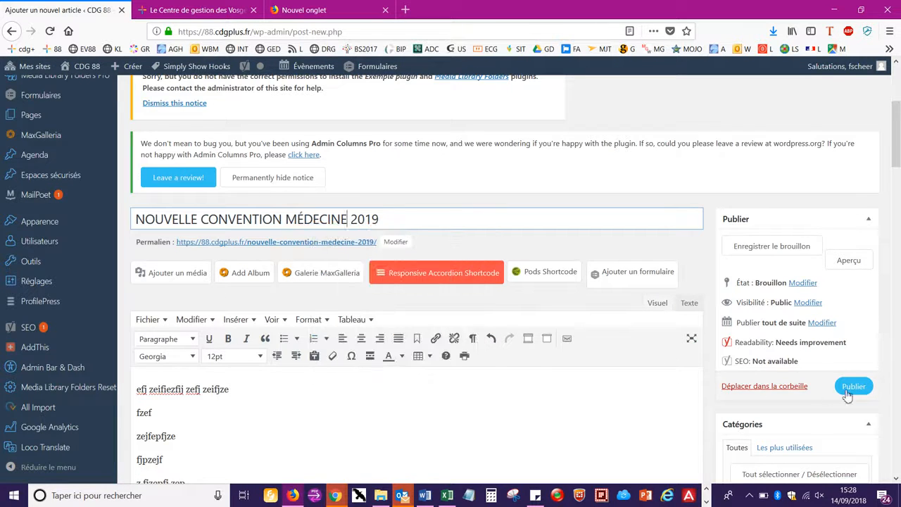
pyautogui.click(786, 253)
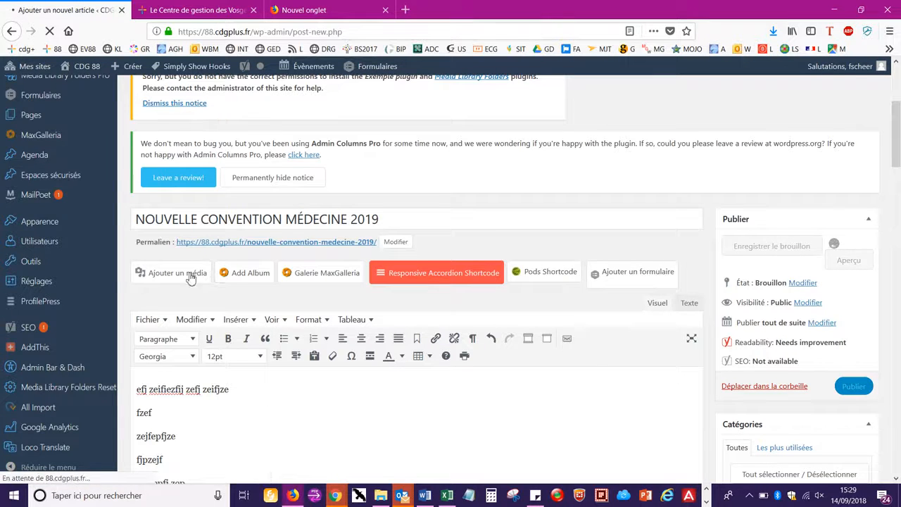
# Reload the public homepage and check the items in its news slider.
pyautogui.click(197, 8)
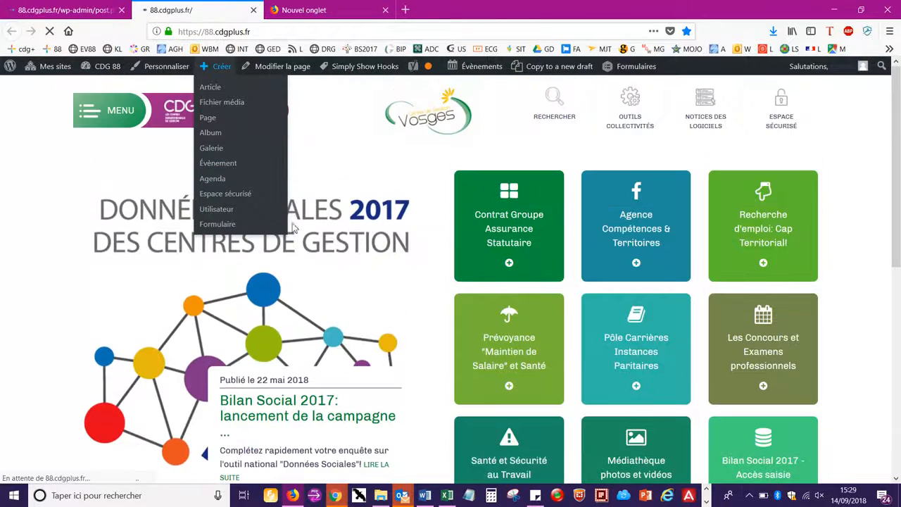
pyautogui.scroll(-3, 438, 244)
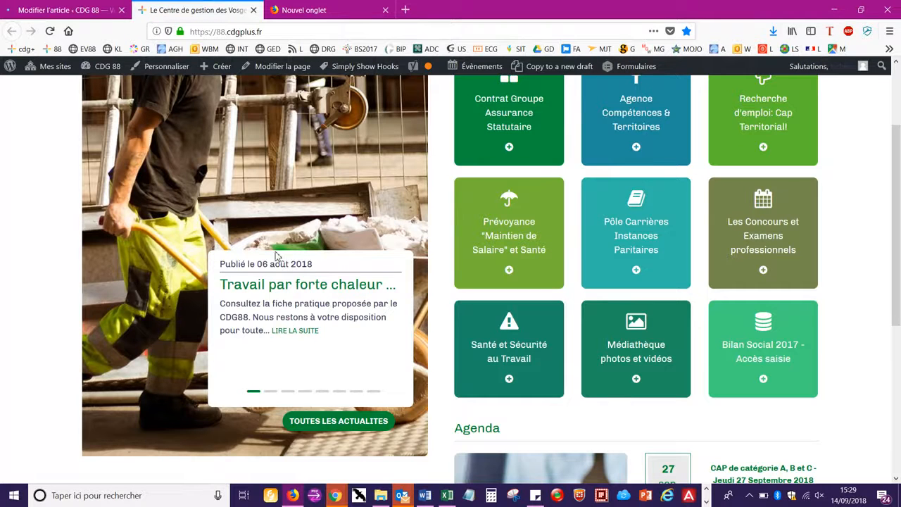
# Return to the article being edited and set the computer's speaker volume to 35.
pyautogui.click(46, 10)
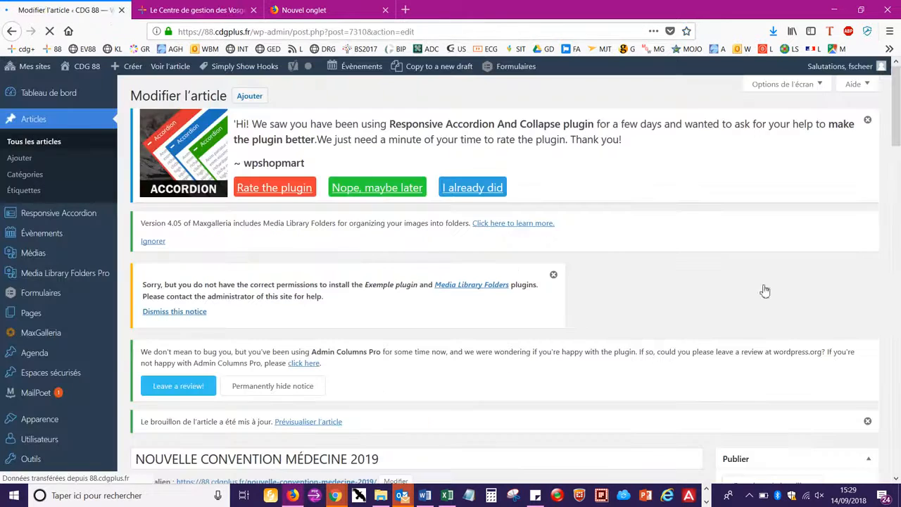
pyautogui.scroll(-5, 802, 300)
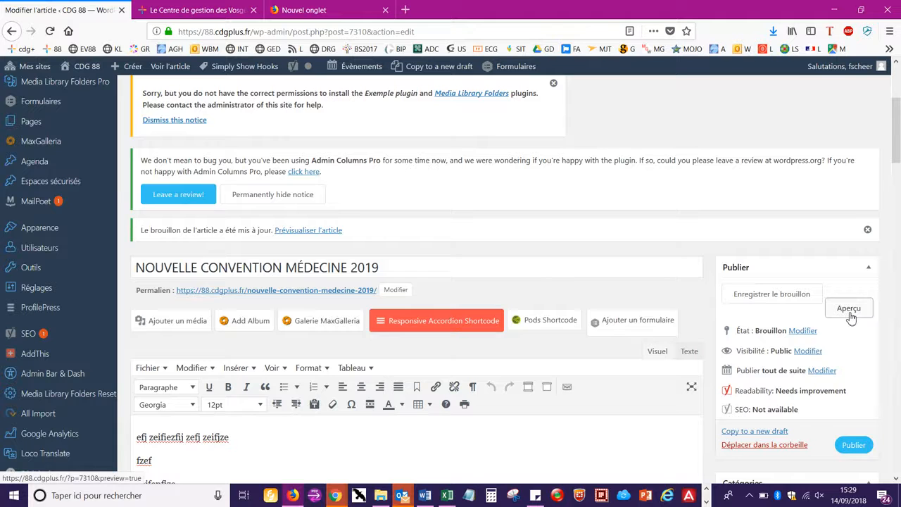
pyautogui.click(820, 494)
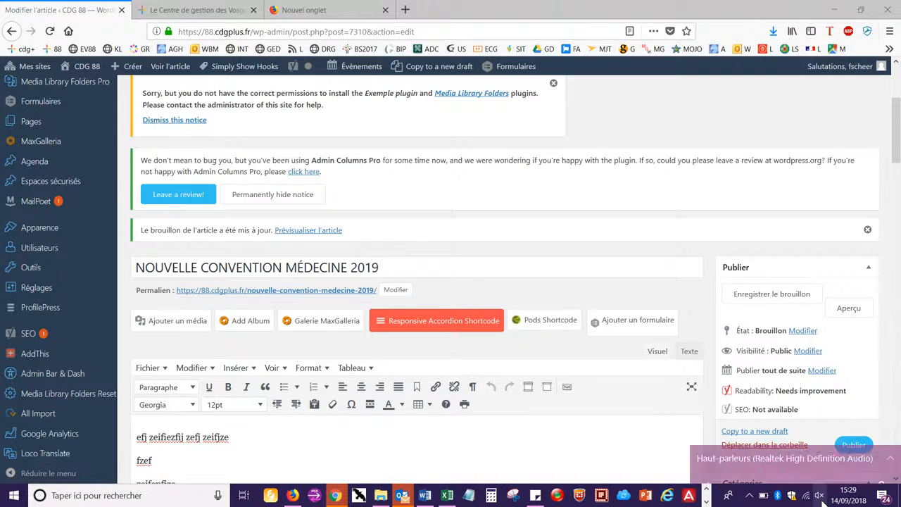
pyautogui.click(776, 467)
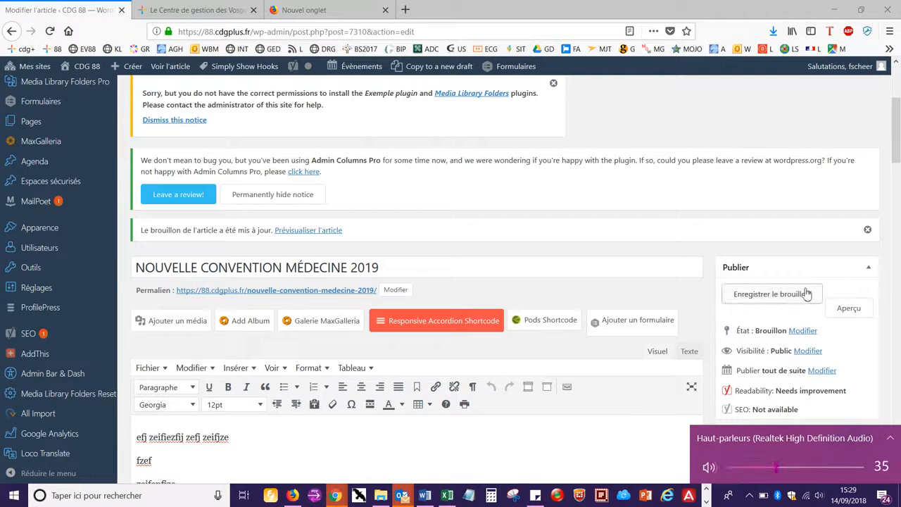
pyautogui.click(805, 240)
# Dismiss the draft-update notice and preview the article to check its title, image and text.
pyautogui.click(867, 229)
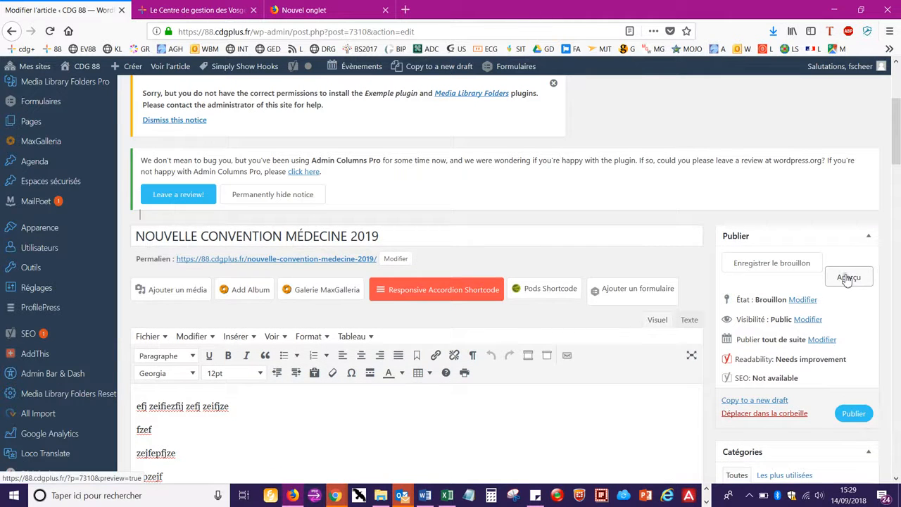
pyautogui.click(847, 278)
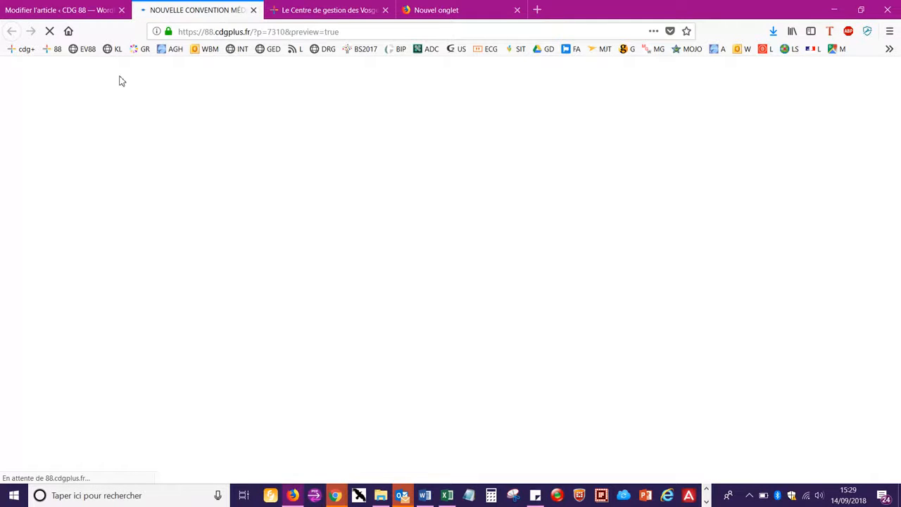
pyautogui.scroll(-1, 265, 228)
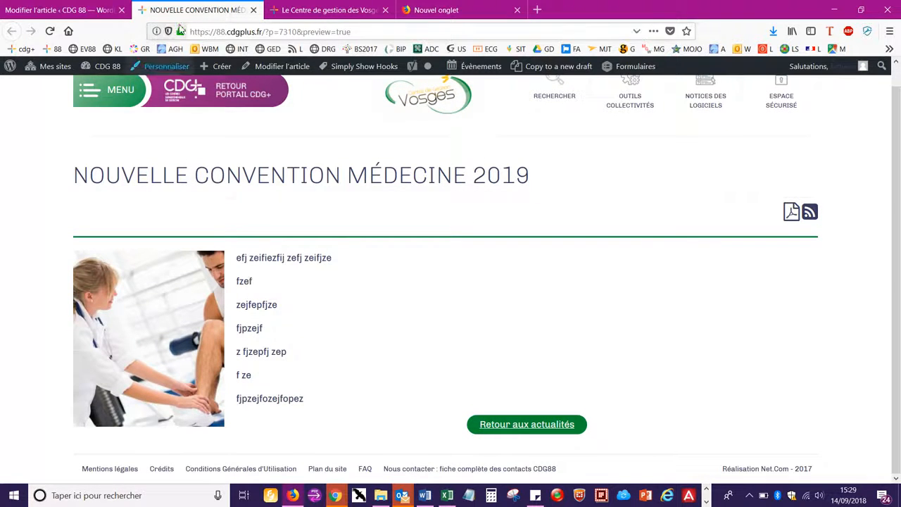
pyautogui.click(60, 10)
pyautogui.scroll(-1, 400, 346)
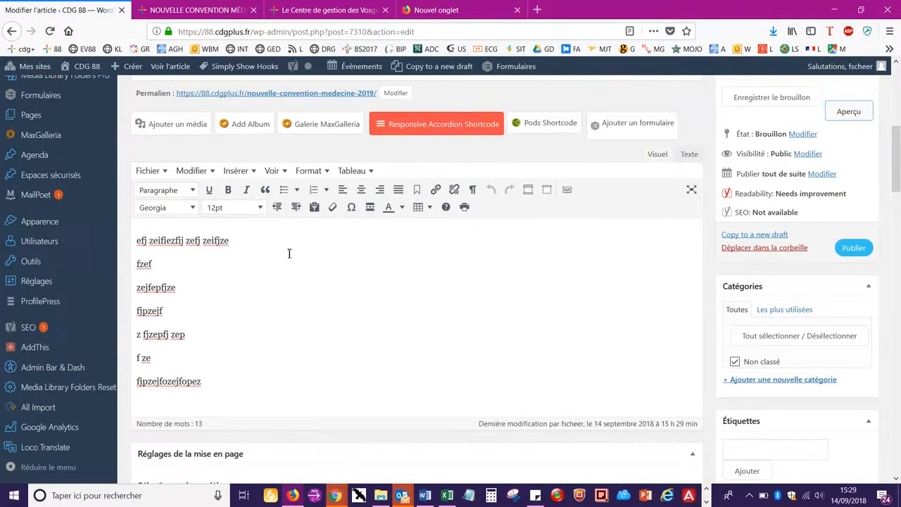
pyautogui.tripleClick(215, 245)
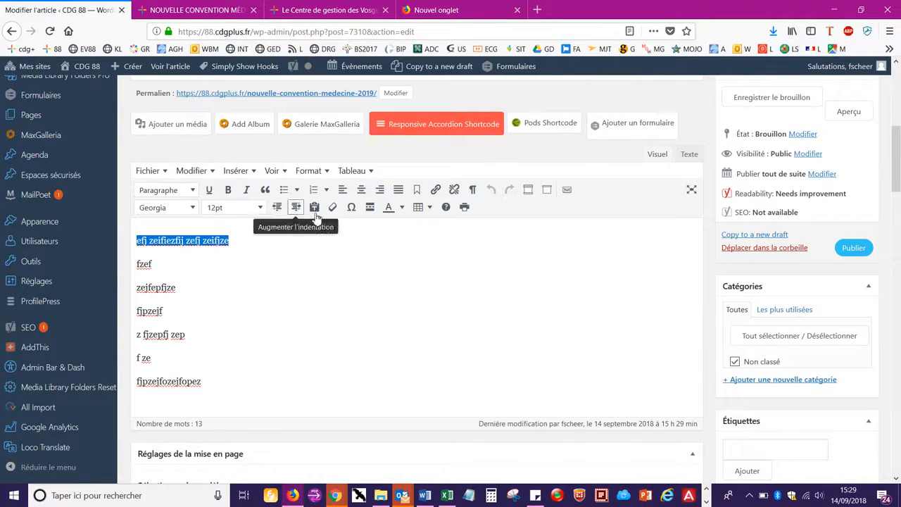
pyautogui.click(436, 191)
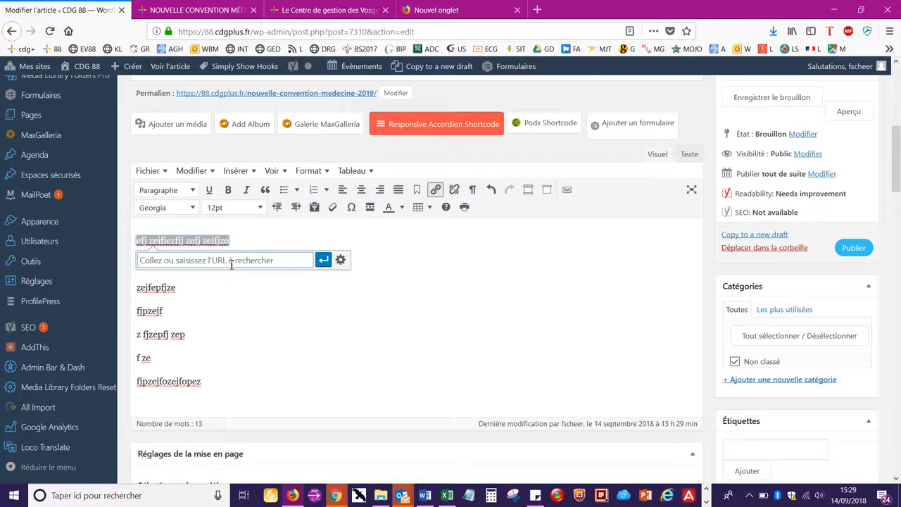
pyautogui.write('88')
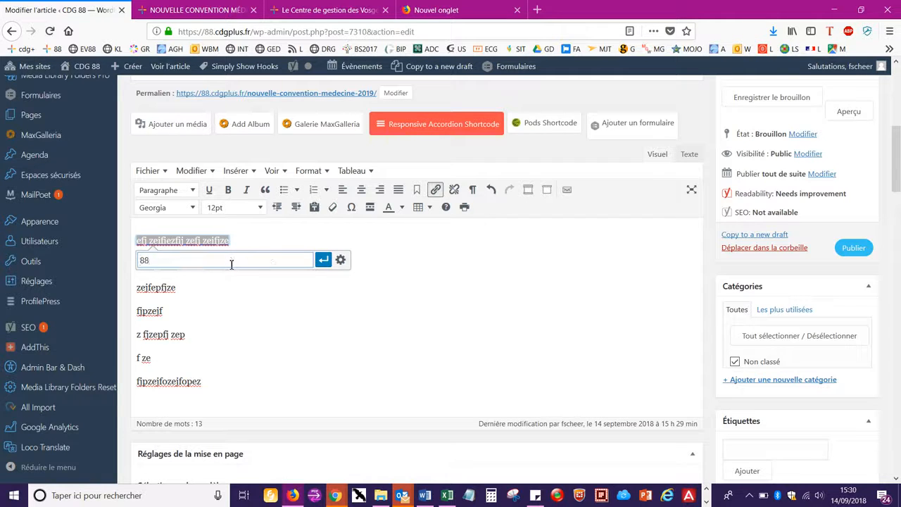
pyautogui.write('.cdgplus.fr')
pyautogui.moveTo(150, 261); pyautogui.dragTo(92, 248)
pyautogui.press('BackSpace')
pyautogui.write('ww')
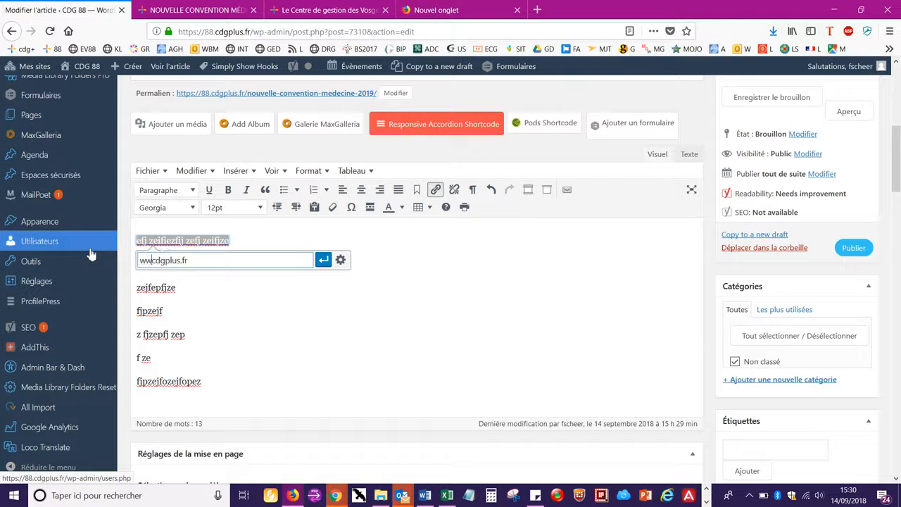
pyautogui.write('w.')
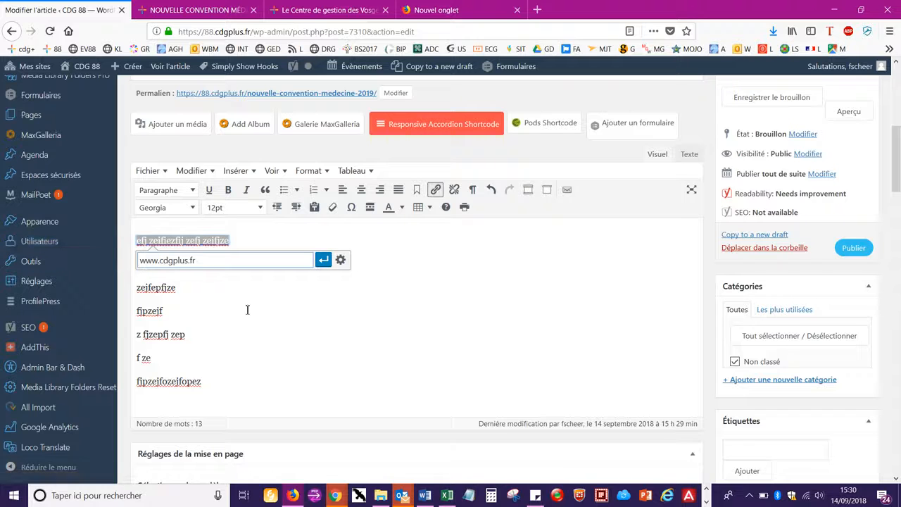
# Enable opening in a new tab in the link's options and try to add the link to the first line.
pyautogui.click(342, 262)
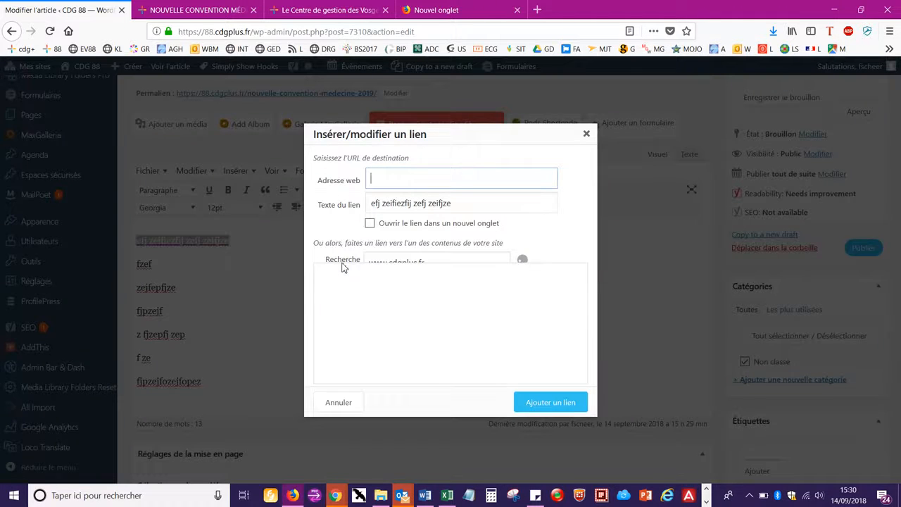
pyautogui.click(369, 223)
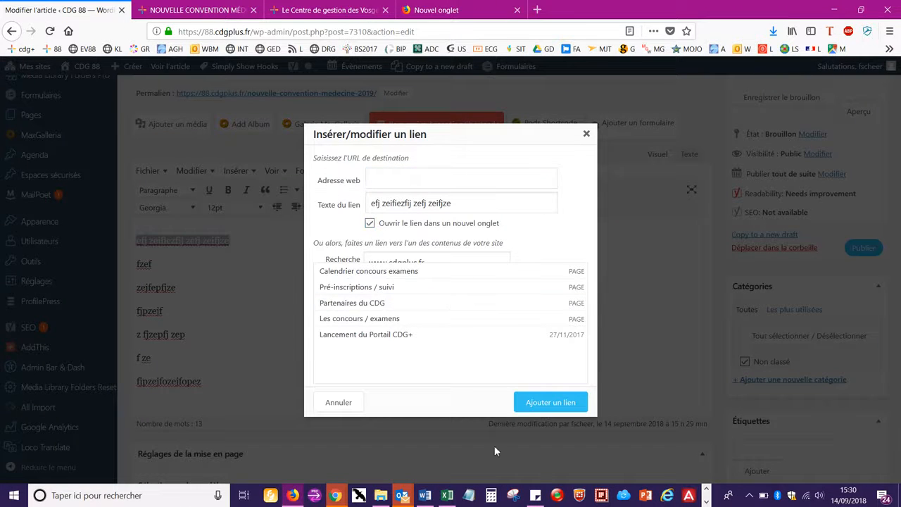
pyautogui.click(532, 408)
pyautogui.click(247, 282)
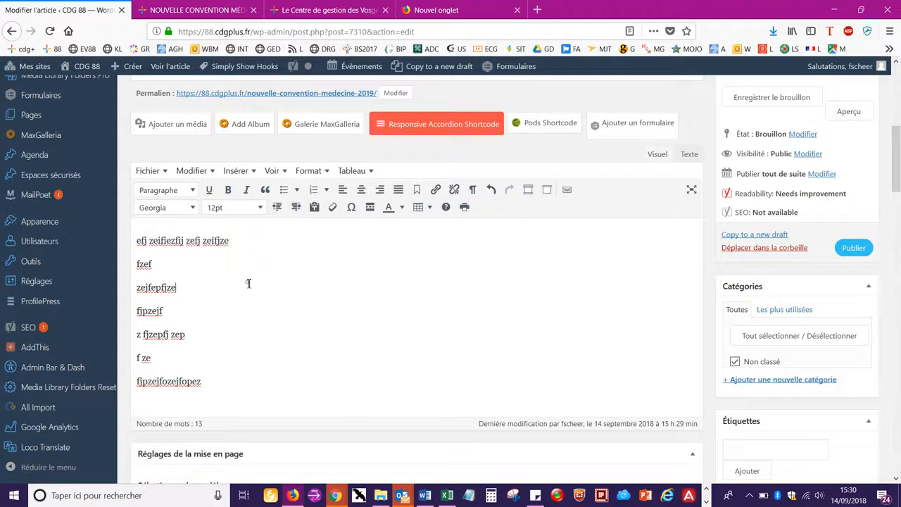
# Try again to link the first line of the text, using cdgplus.fr and the new-tab option.
pyautogui.tripleClick(173, 242)
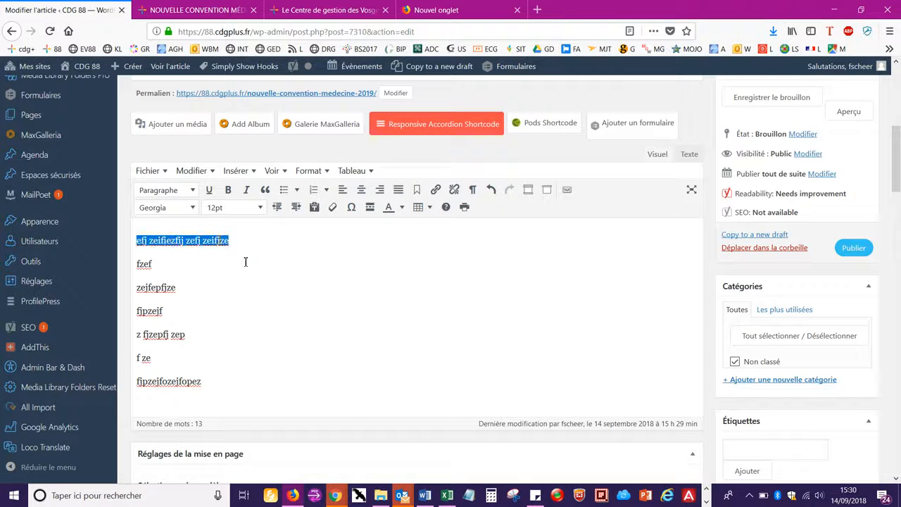
pyautogui.click(435, 190)
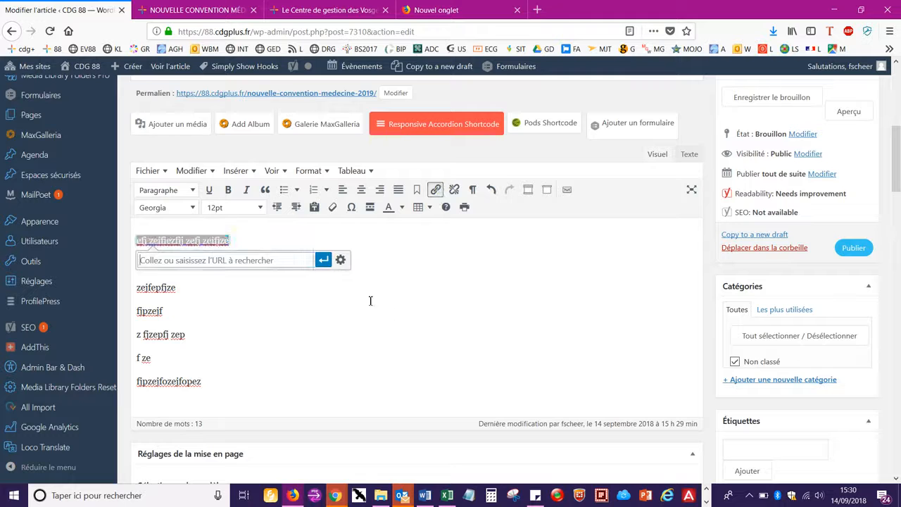
pyautogui.write('cdgplus.fr')
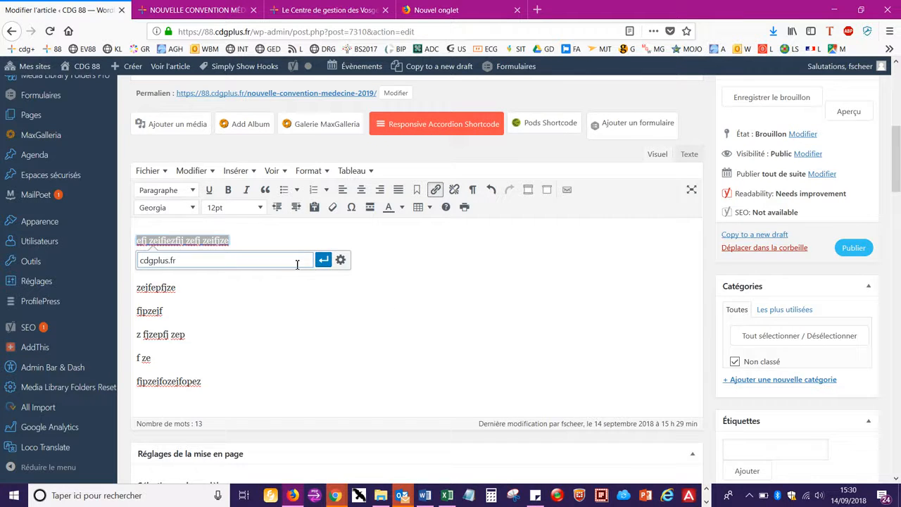
pyautogui.click(340, 259)
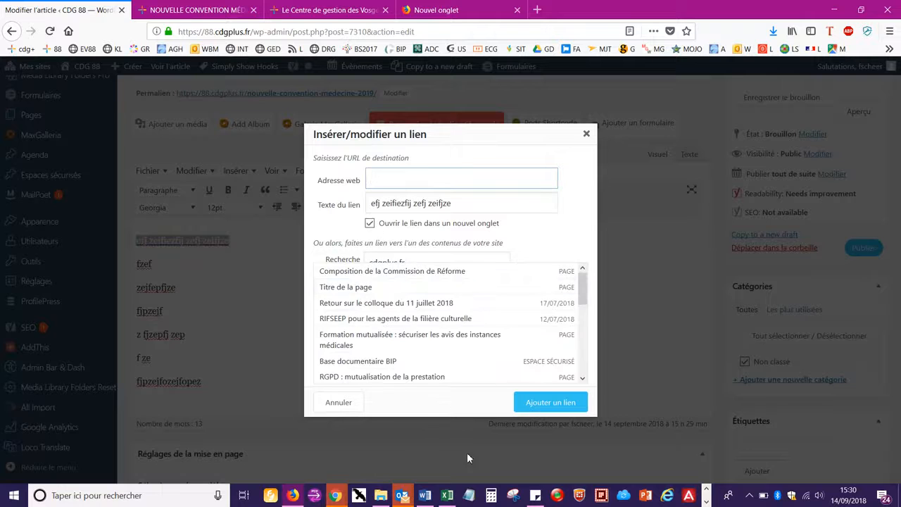
pyautogui.click(552, 404)
pyautogui.click(302, 275)
# Replace the last line of the article text with "Télécharger la convention MEDECINE: cliquer ici.".
pyautogui.scroll(-5, 301, 276)
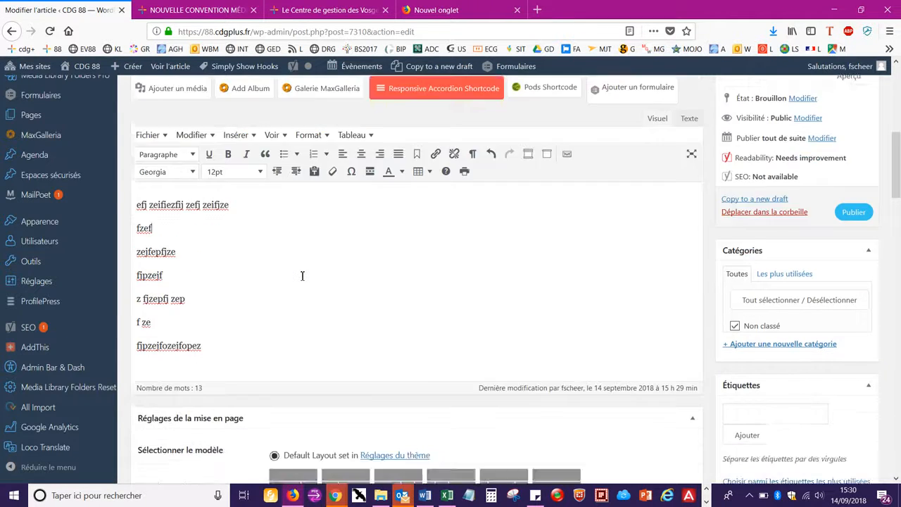
pyautogui.scroll(-1, 302, 279)
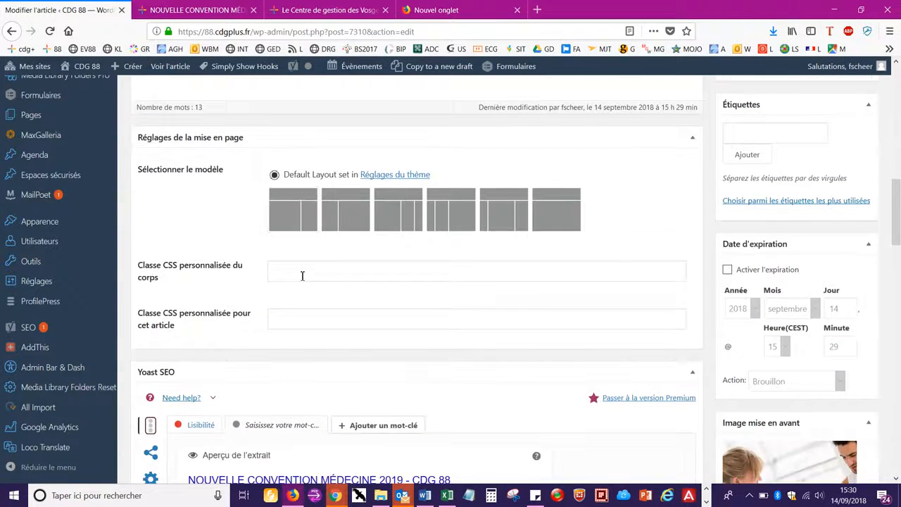
pyautogui.scroll(-3, 301, 278)
pyautogui.scroll(8, 302, 279)
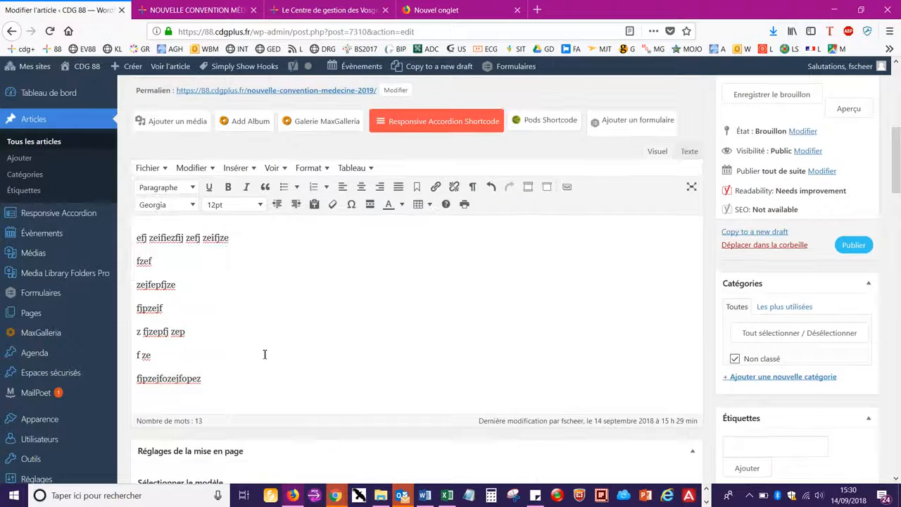
pyautogui.doubleClick(161, 381)
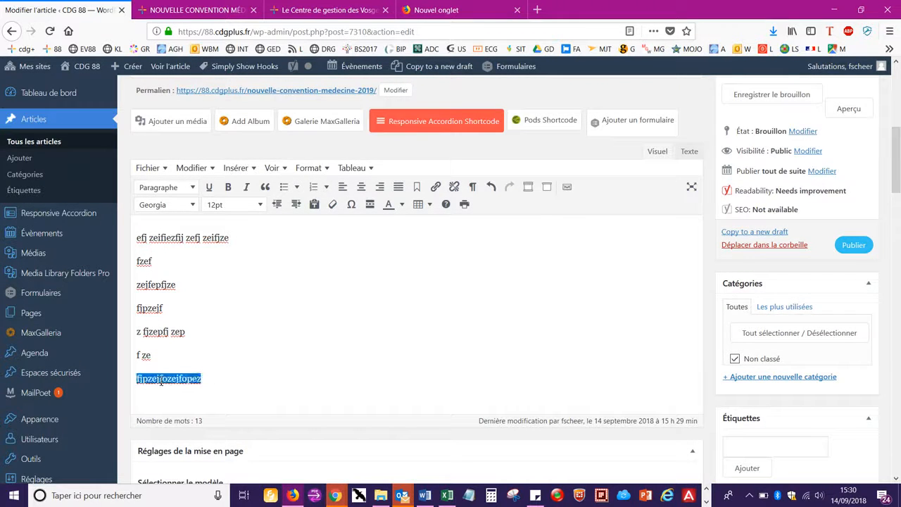
pyautogui.write('Téléc')
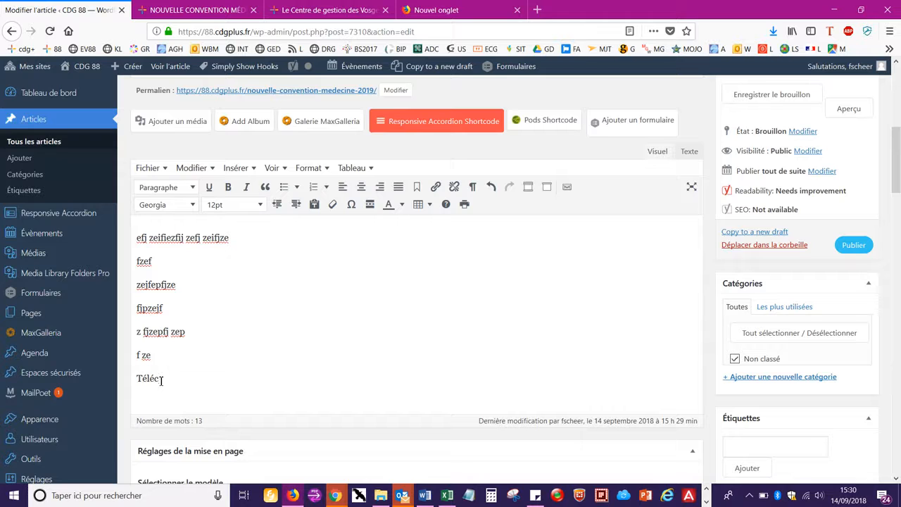
pyautogui.write('harger la convention MEDECE')
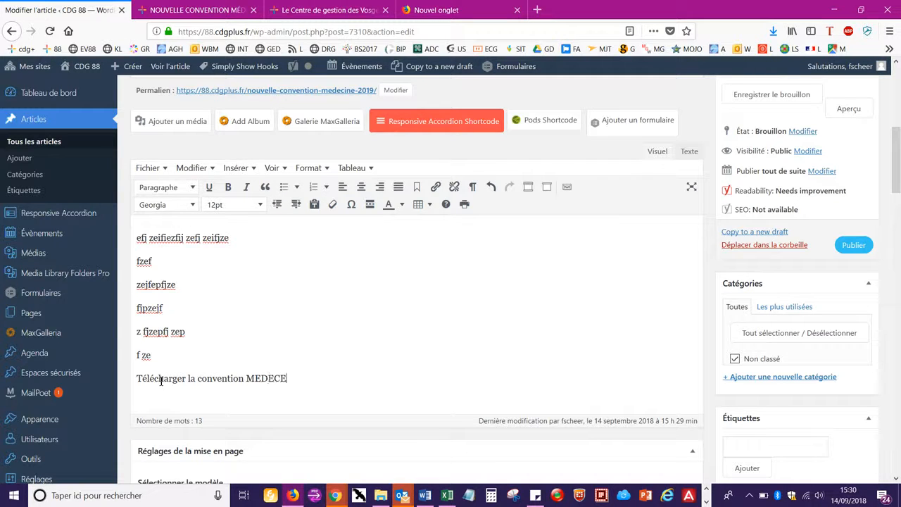
pyautogui.write('INE')
pyautogui.press('BackSpace')
pyautogui.press('BackSpace')
pyautogui.press('BackSpace')
pyautogui.press('BackSpace')
pyautogui.press('BackSpace')
pyautogui.write('CINE')
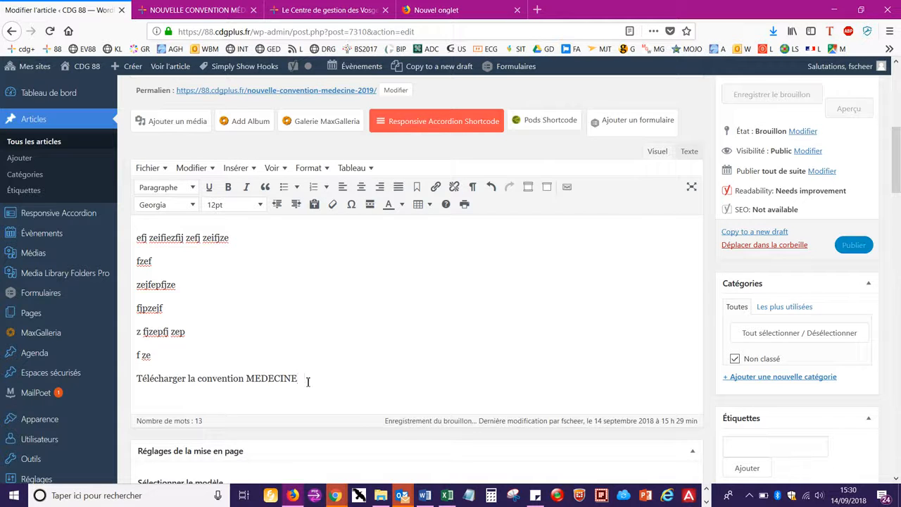
pyautogui.write(': cliquer ici.')
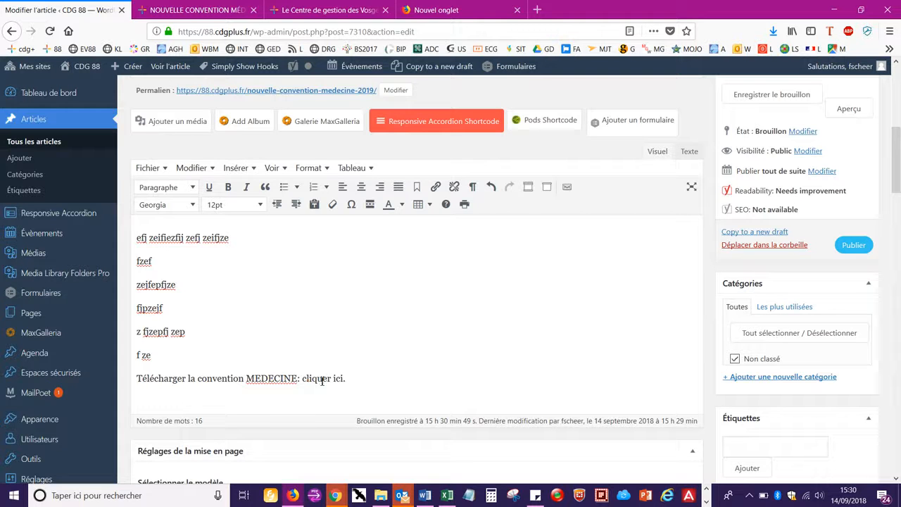
# Select ": cliquer ici." in the last line and open Media Library Folders Pro in a separate browser tab.
pyautogui.moveTo(357, 385); pyautogui.dragTo(299, 386)
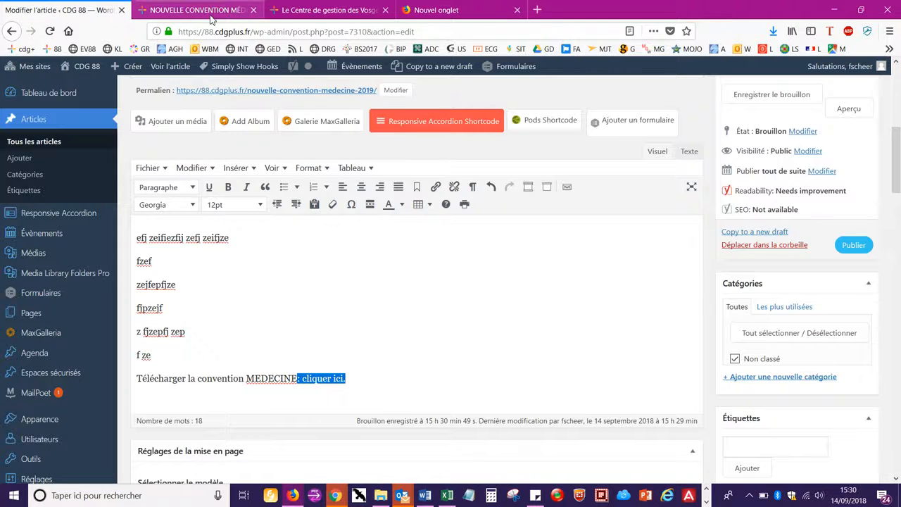
pyautogui.rightClick(84, 286)
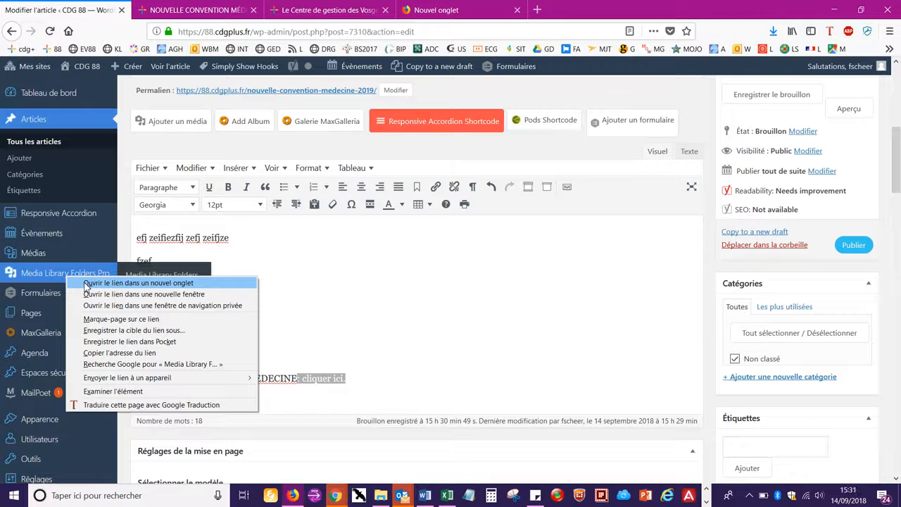
pyautogui.click(86, 283)
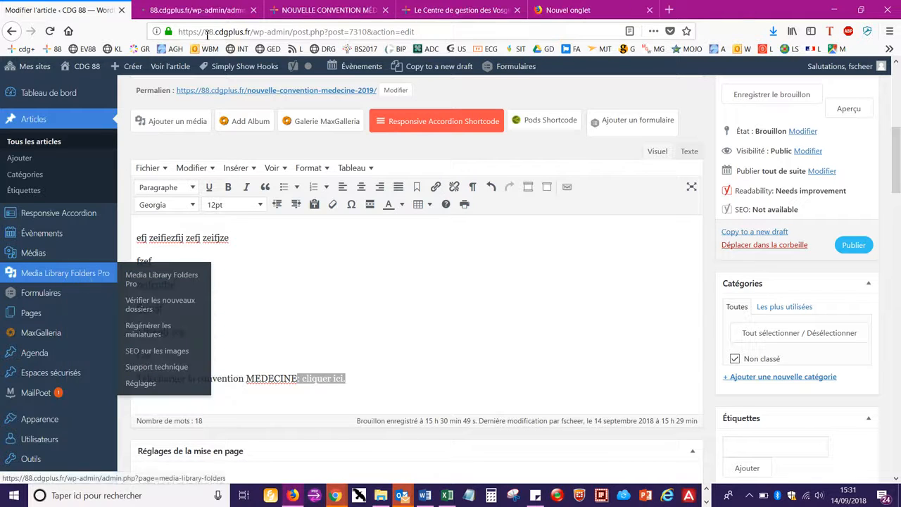
pyautogui.click(197, 10)
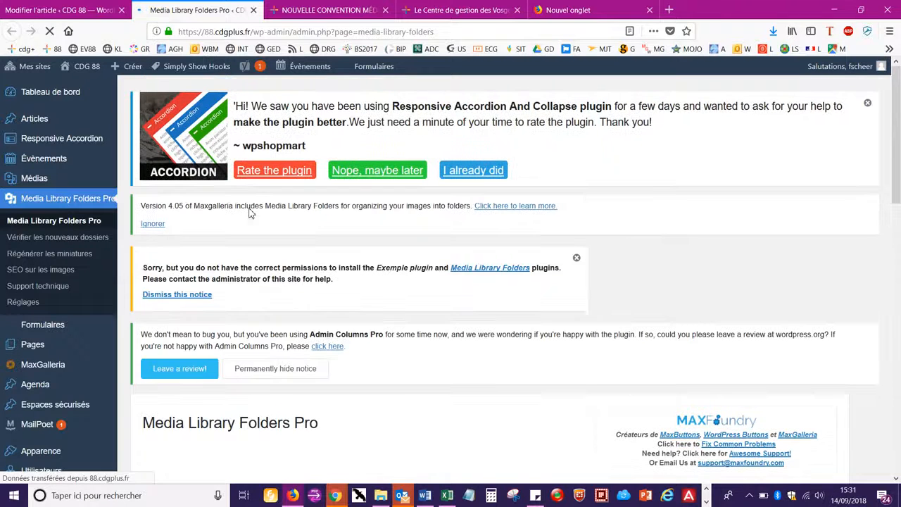
# Browse to the FORMATION_MUTUALISEE_ADIAJ folder and open the edit page of its CDG Vosges ADIAJ programme document.
pyautogui.scroll(-7, 461, 367)
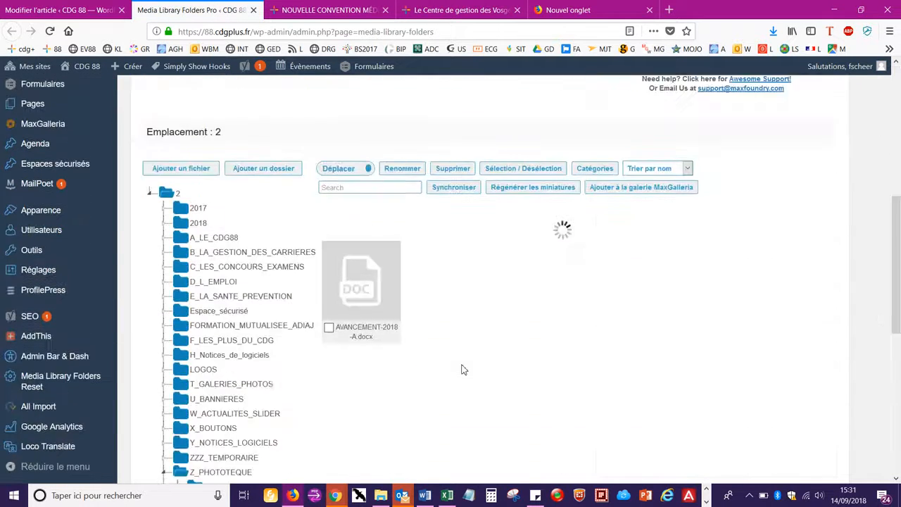
pyautogui.click(224, 230)
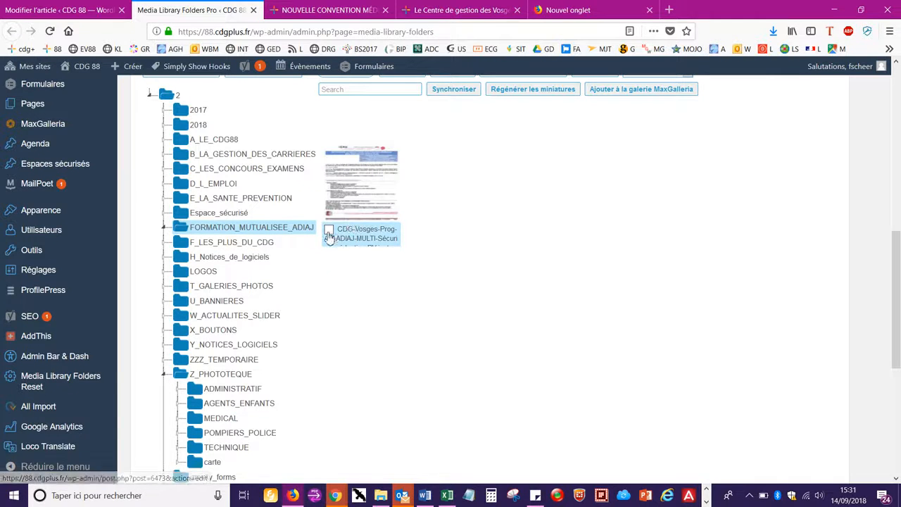
pyautogui.click(367, 177)
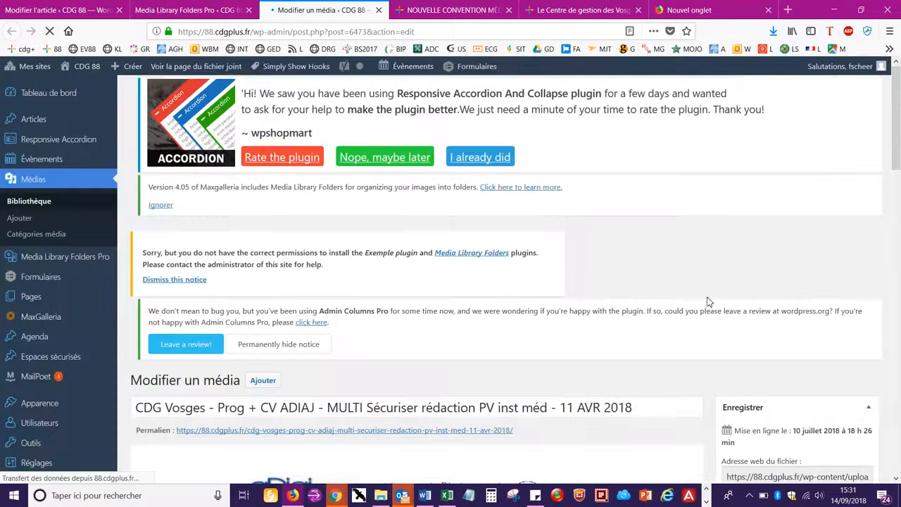
# Copy the file's web address from the CDG Vosges ADIAJ document's edit page and return to the article editor.
pyautogui.scroll(-3, 325, 270)
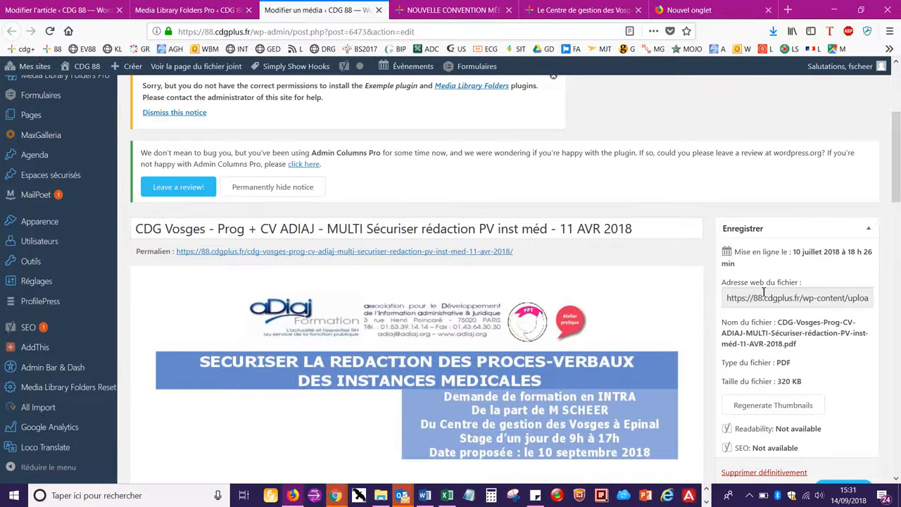
pyautogui.click(764, 298)
pyautogui.click(764, 298)
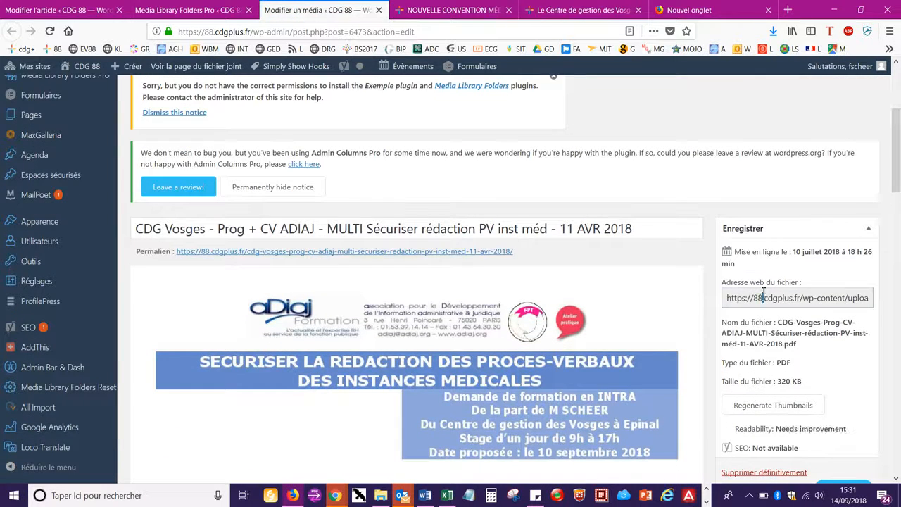
pyautogui.hotkey('ctrl', 'a')
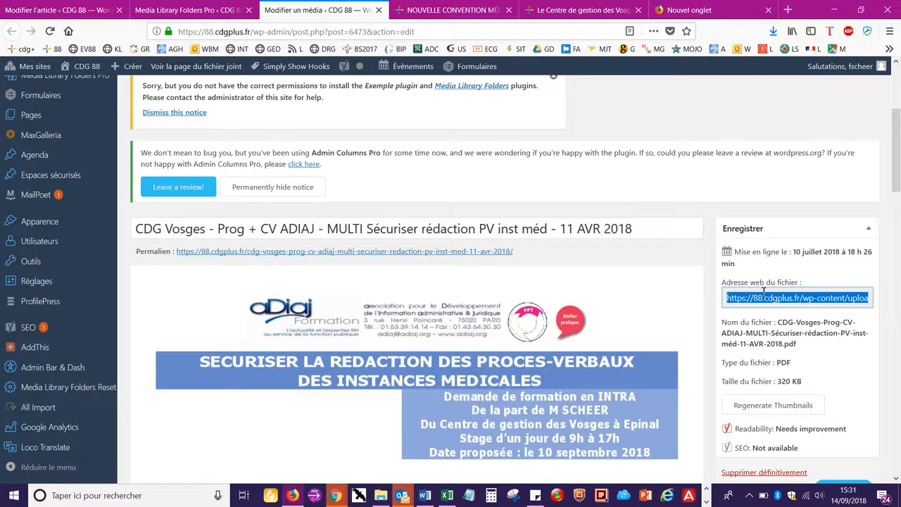
pyautogui.click(225, 10)
pyautogui.click(6, 7)
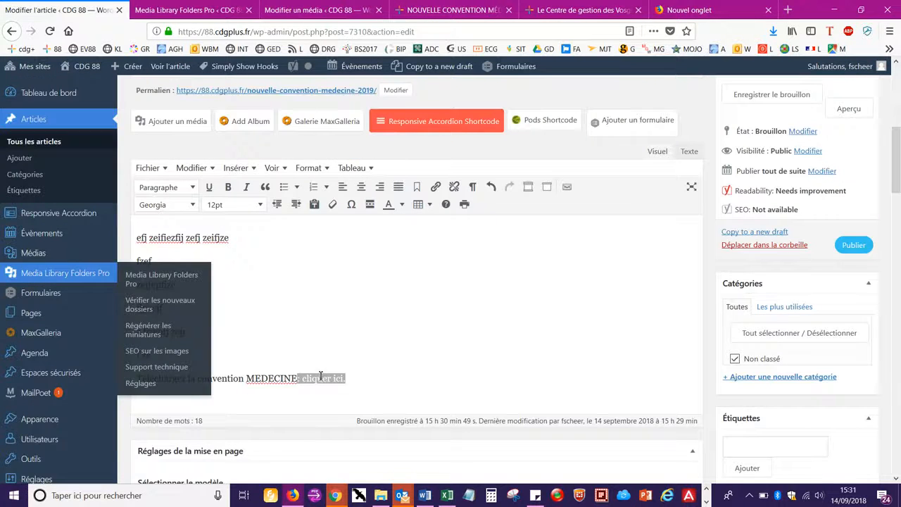
# Link ": cliquer ici." in the last line to the copied PDF address, with the link opening in a new tab.
pyautogui.rightClick(320, 376)
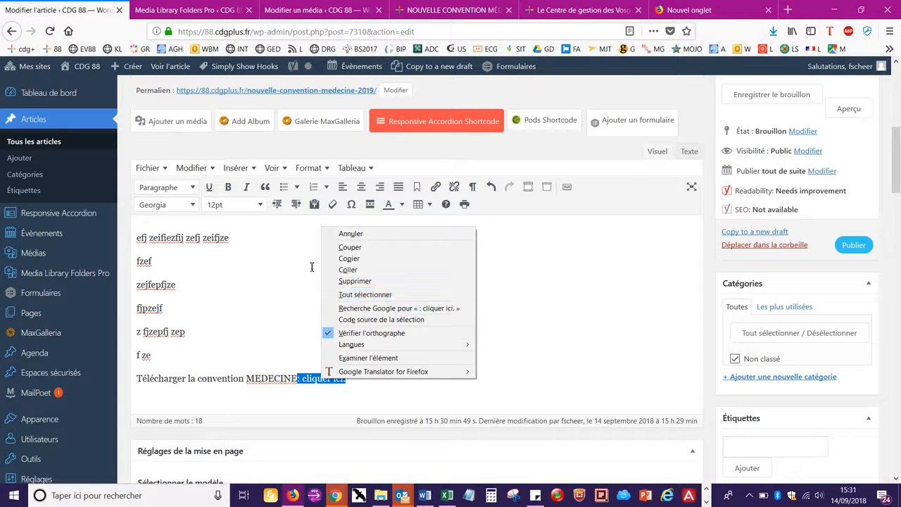
pyautogui.click(435, 187)
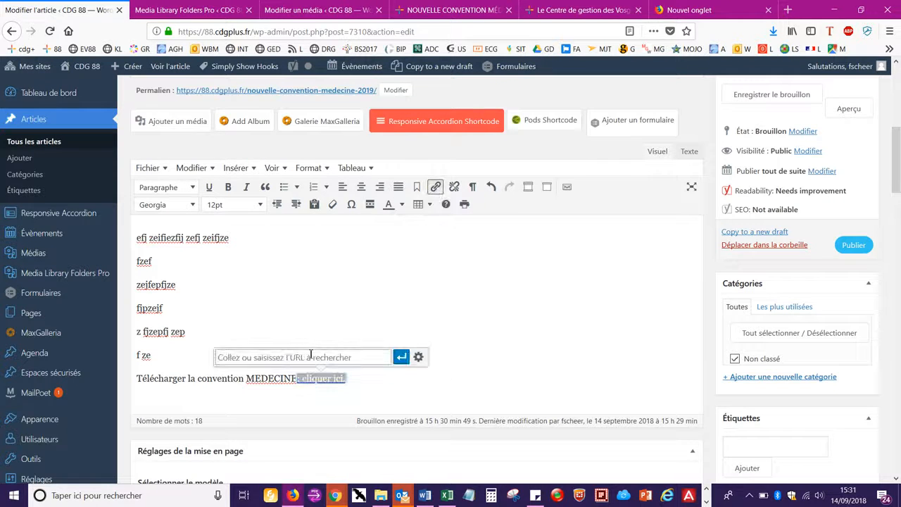
pyautogui.hotkey('ctrl', 'v')
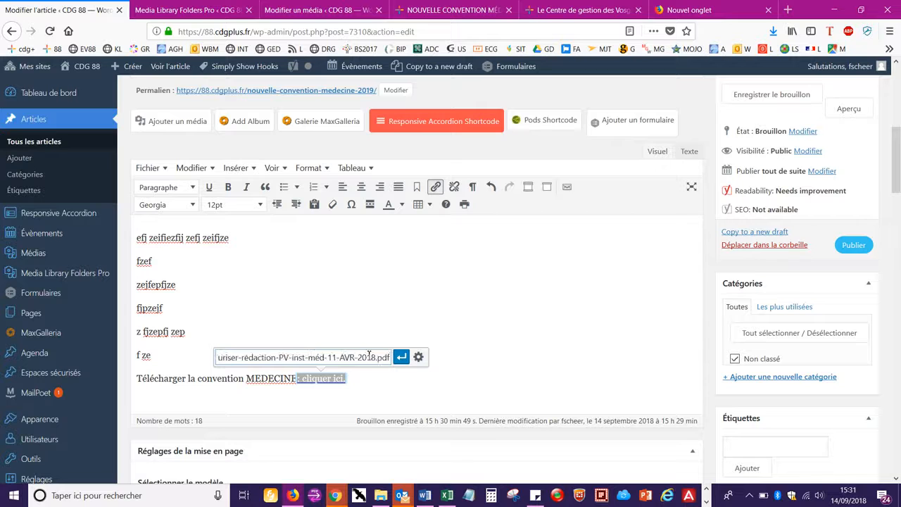
pyautogui.click(419, 358)
pyautogui.click(413, 223)
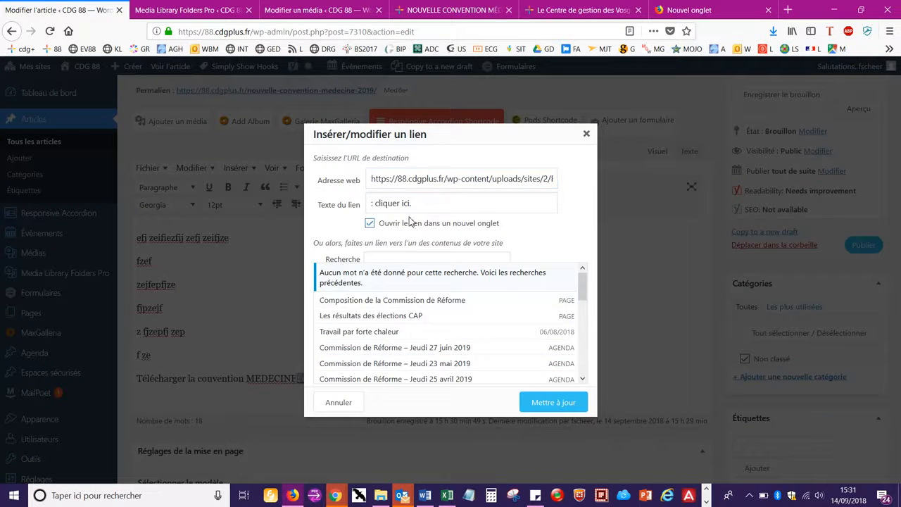
pyautogui.click(553, 403)
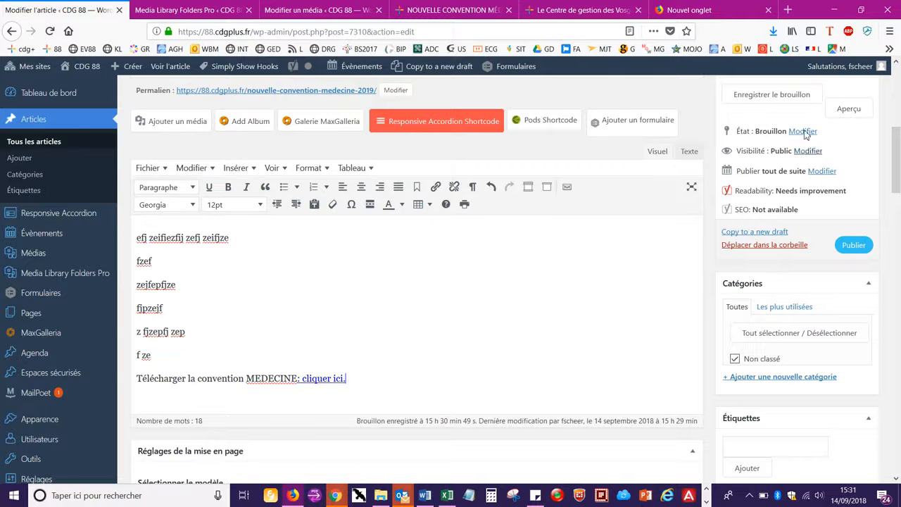
# Save the article draft, then preview it and test its "cliquer ici." download link, closing the PDF after viewing.
pyautogui.click(772, 100)
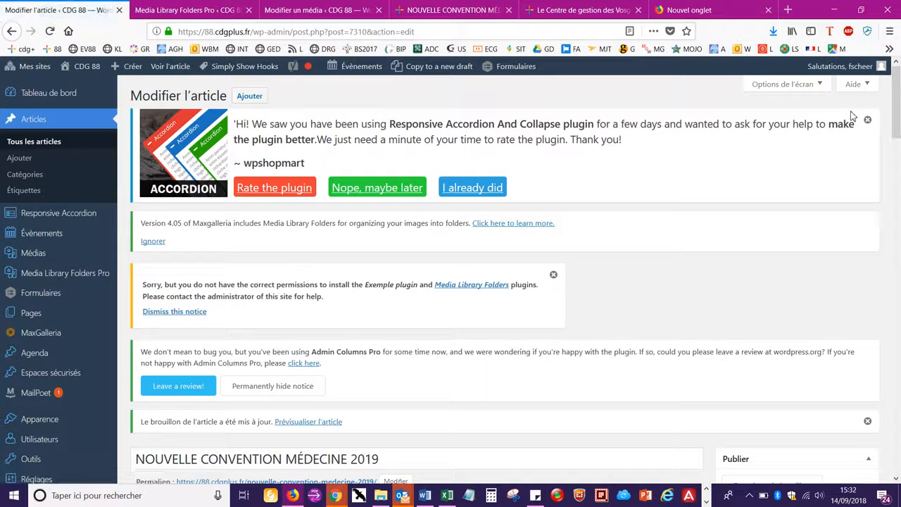
pyautogui.scroll(-3, 836, 179)
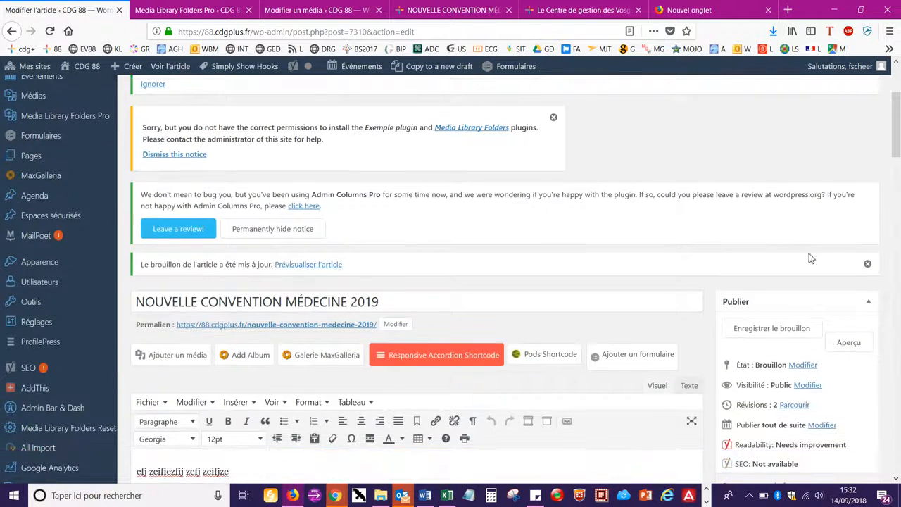
pyautogui.click(849, 343)
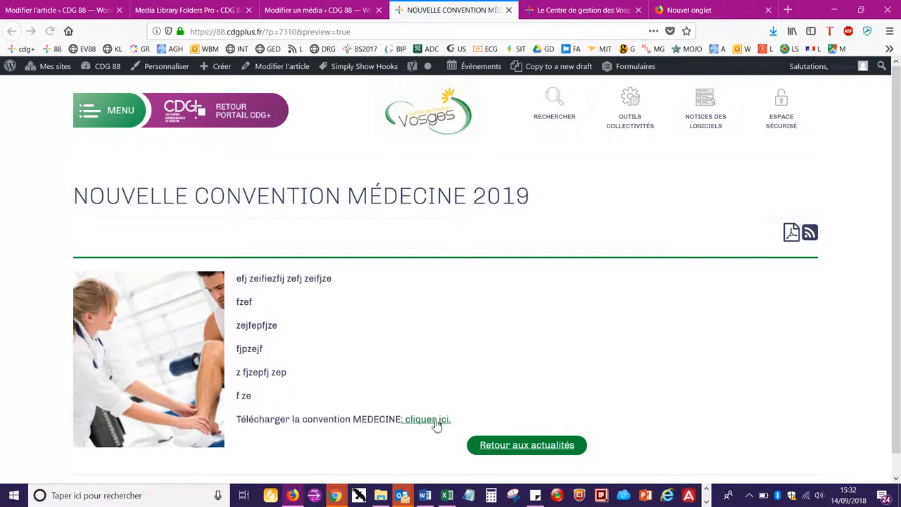
pyautogui.click(435, 421)
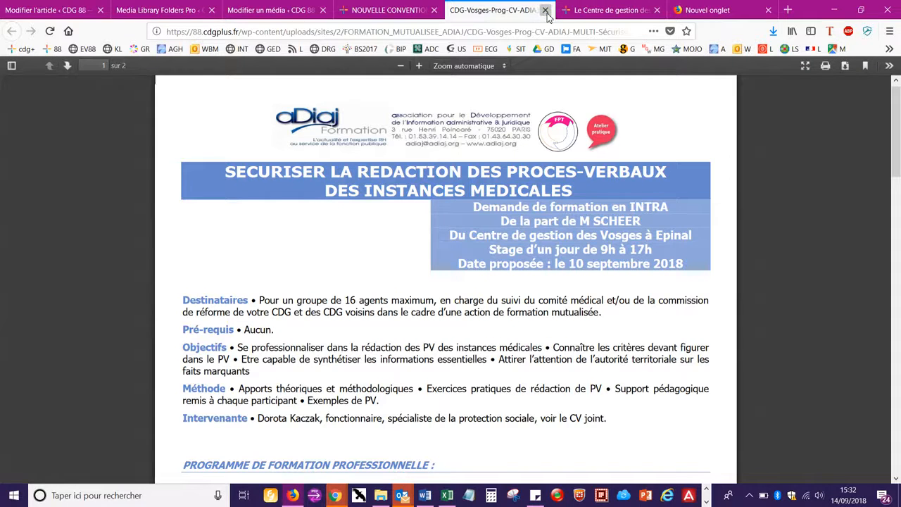
pyautogui.click(546, 10)
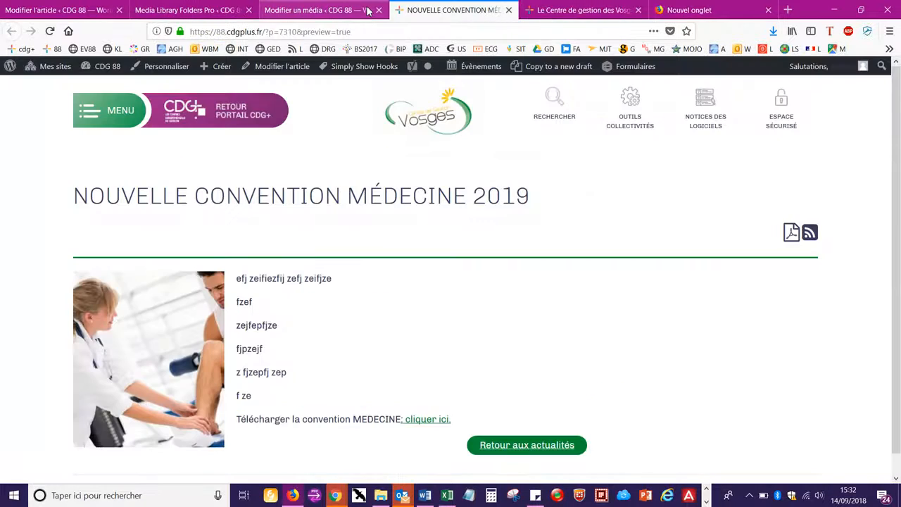
# Return to Media Library Folders Pro, try the delete command with no file selected, and collapse the Z_PHOTOTEQUE folder.
pyautogui.click(174, 10)
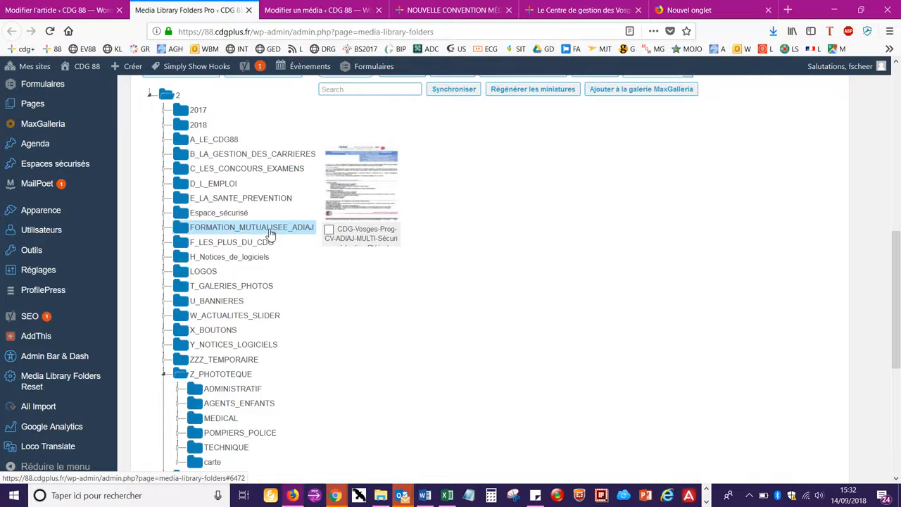
pyautogui.scroll(5, 270, 232)
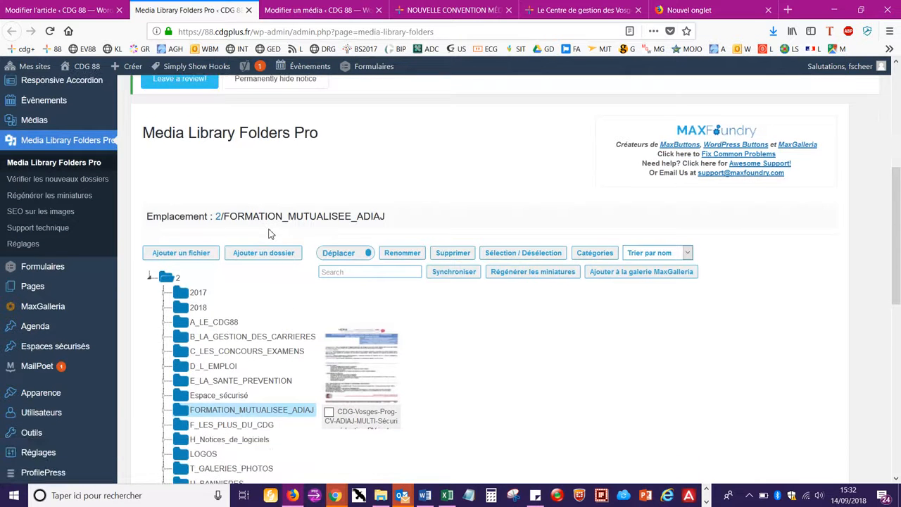
pyautogui.click(451, 254)
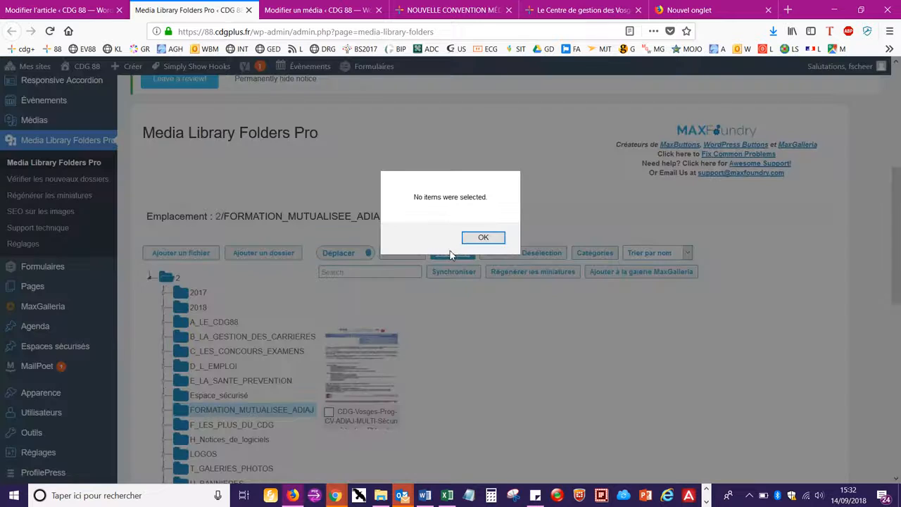
pyautogui.click(481, 234)
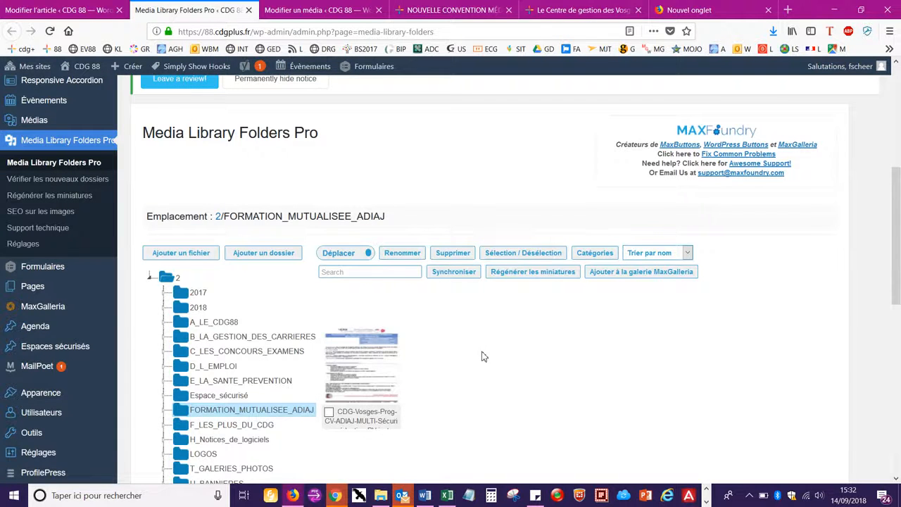
pyautogui.scroll(-2, 482, 357)
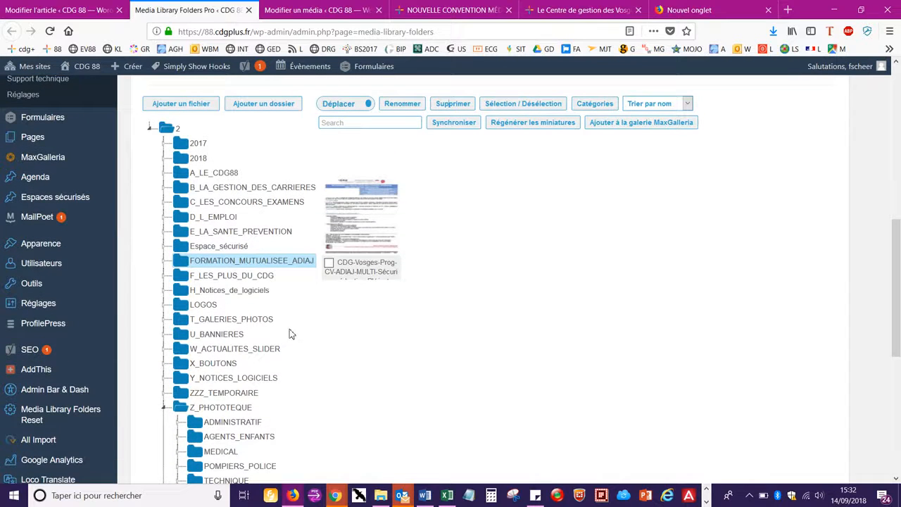
pyautogui.click(163, 408)
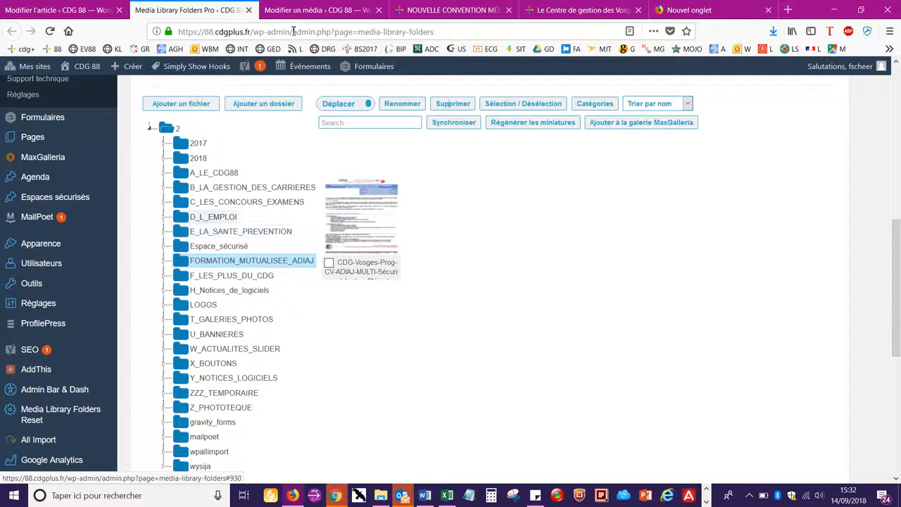
# Expand the site's main menu in the article preview and close the browser tab with the media edit page.
pyautogui.click(440, 10)
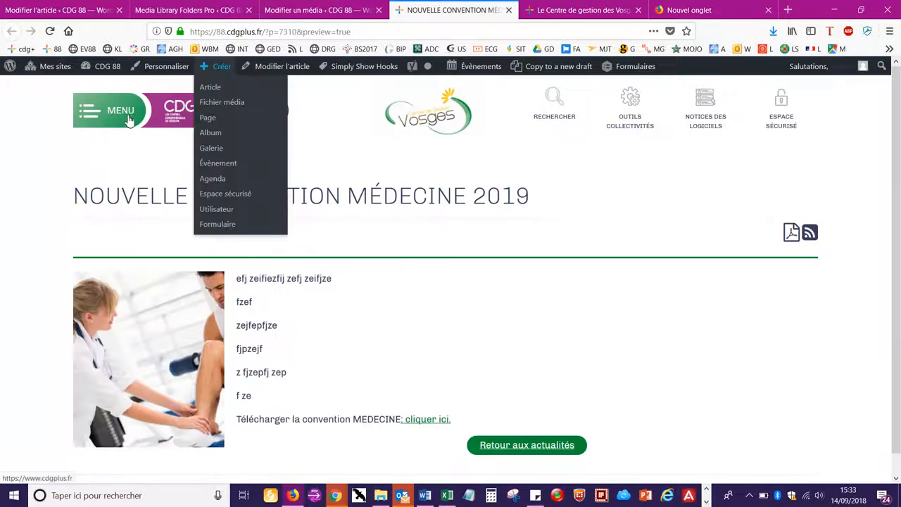
pyautogui.click(115, 117)
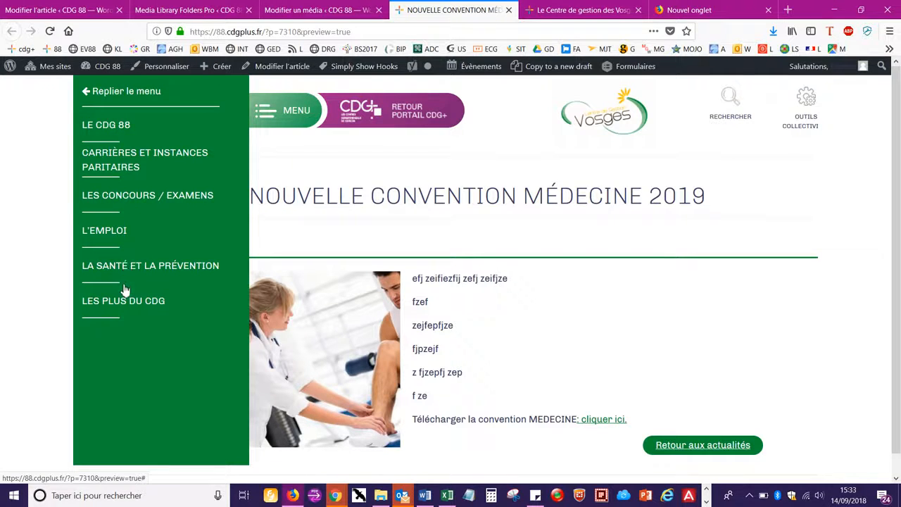
pyautogui.click(295, 9)
pyautogui.click(378, 10)
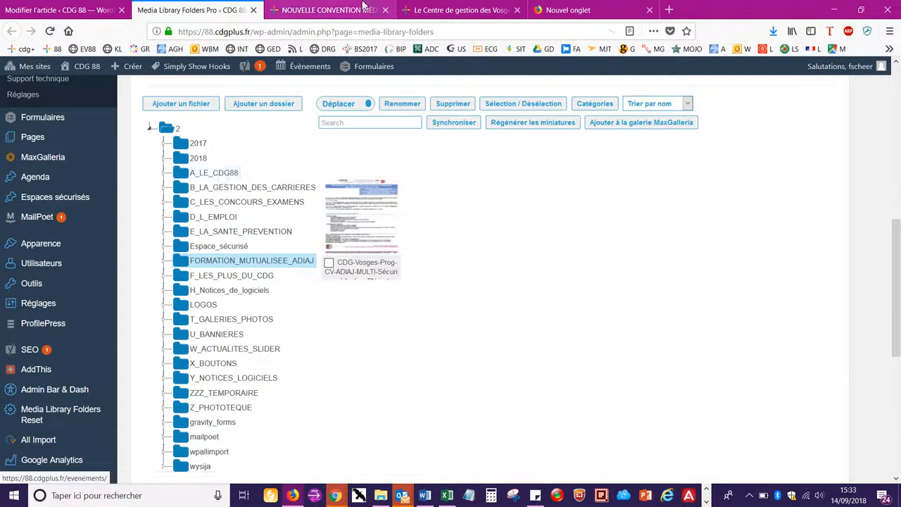
pyautogui.click(328, 10)
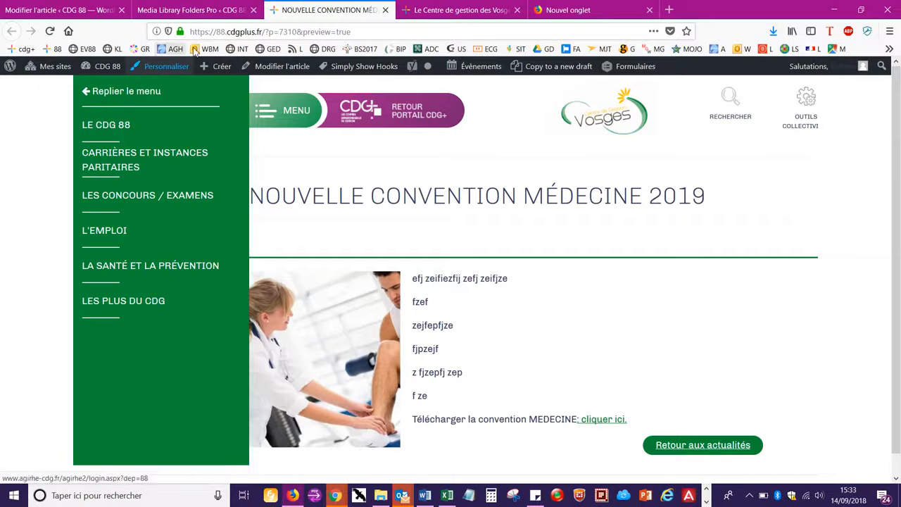
# Open the MEDECINE_PREVENTIVE subfolder of E_LA_SANTE_PREVENTION in Media Library Folders Pro.
pyautogui.click(194, 10)
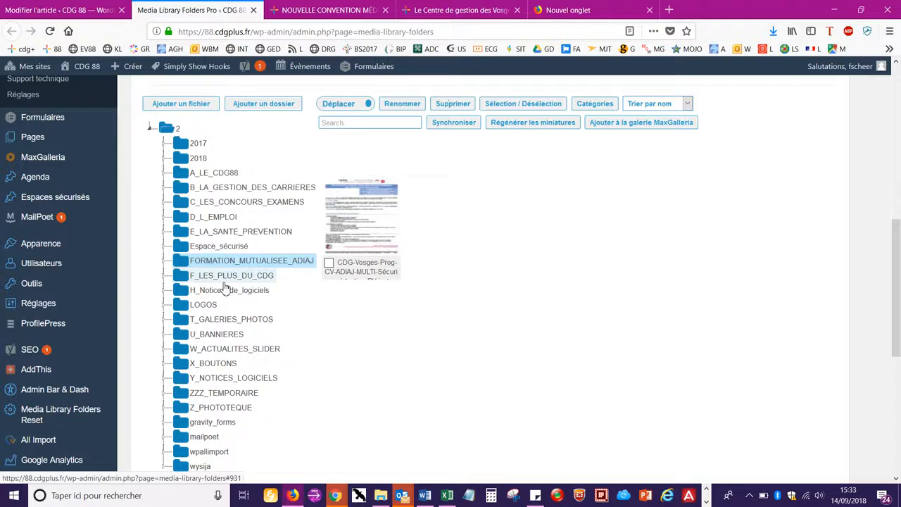
pyautogui.click(202, 233)
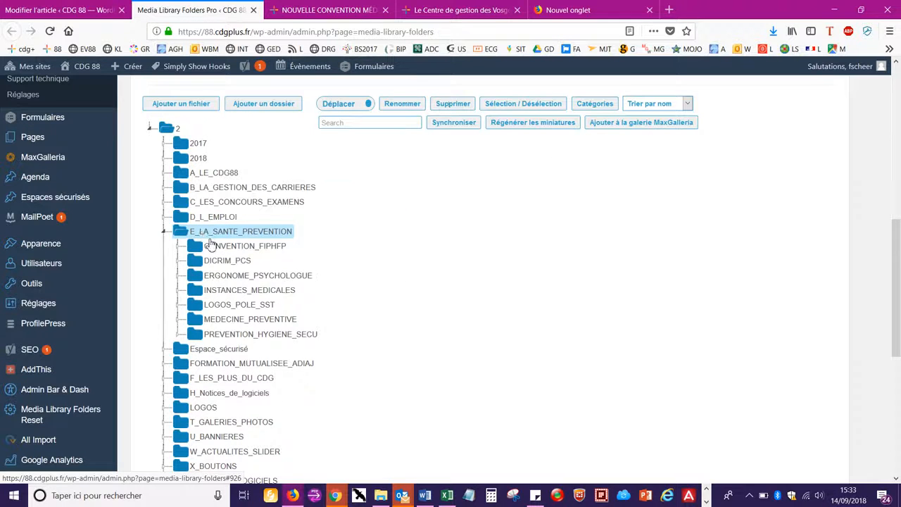
pyautogui.click(253, 323)
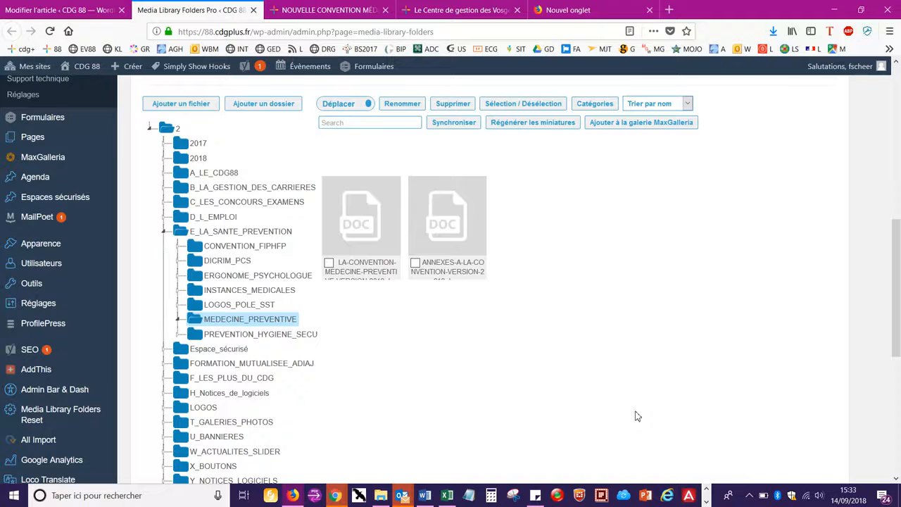
# Open the site's Médecine préventive page under "La santé et la prévention" and compare its document links with the MEDECINE_PREVENTIVE folder's files.
pyautogui.click(334, 10)
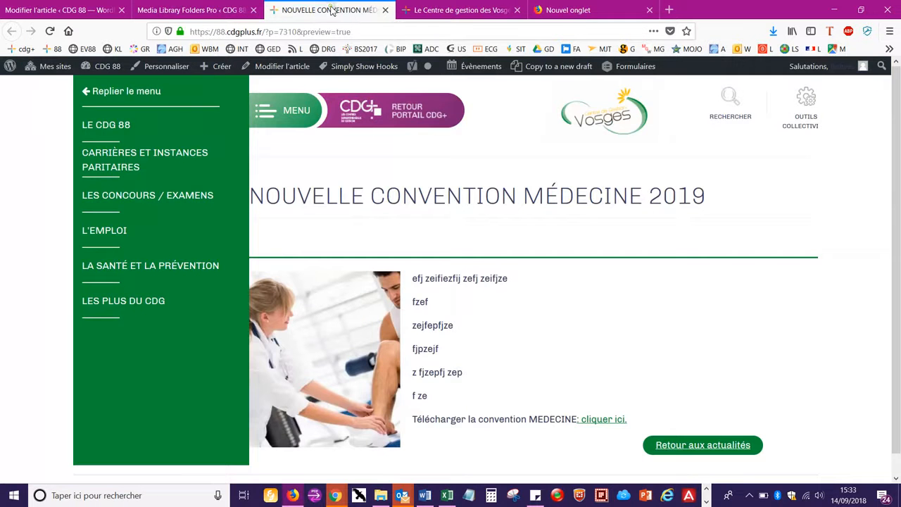
pyautogui.click(148, 278)
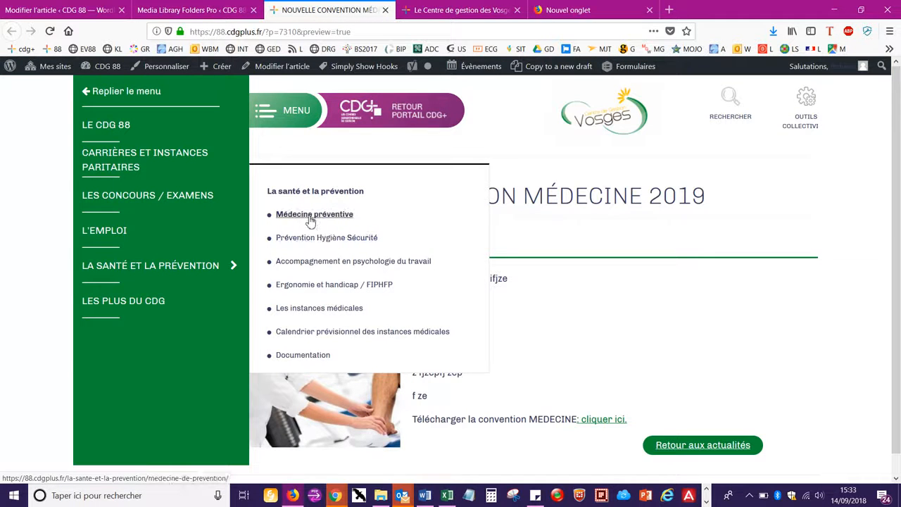
pyautogui.click(310, 219)
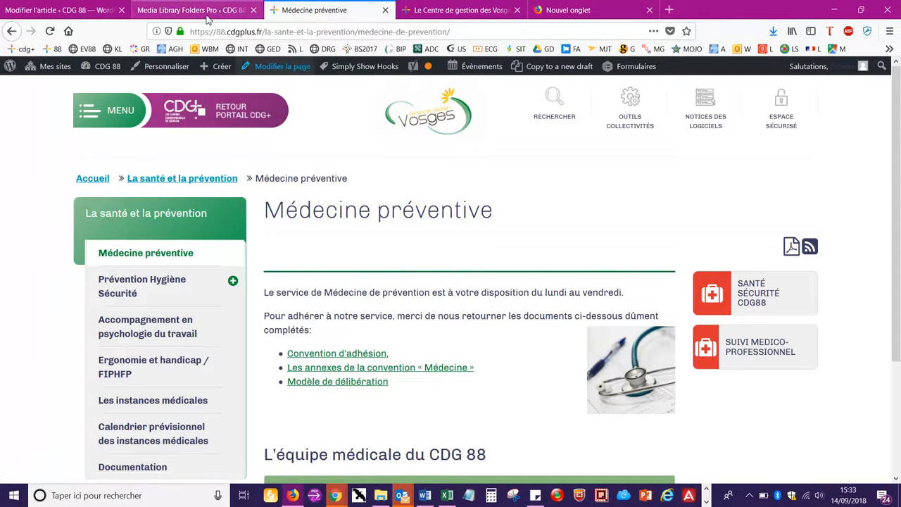
pyautogui.click(190, 9)
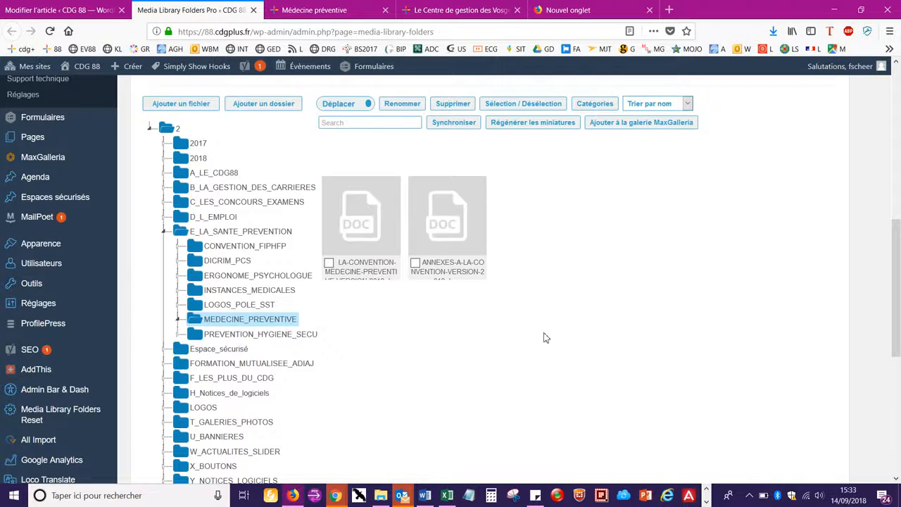
pyautogui.scroll(-1, 543, 338)
pyautogui.scroll(2, 543, 337)
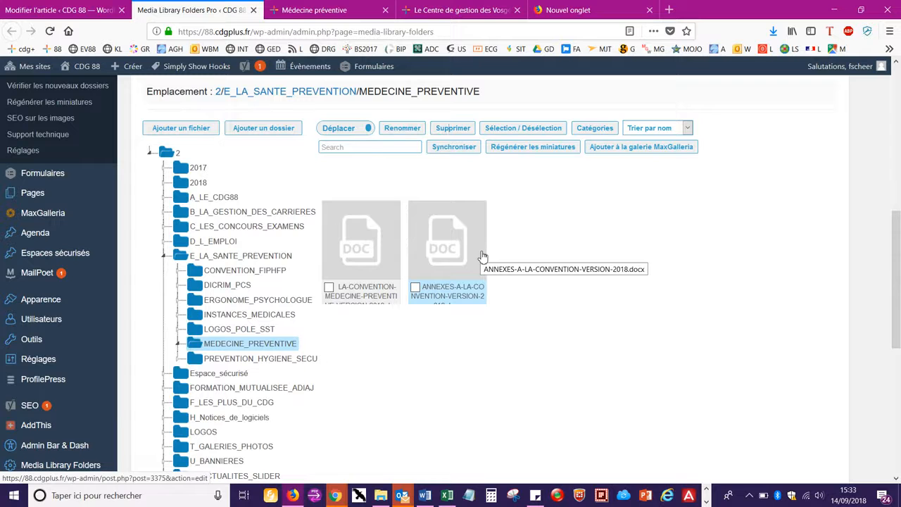
pyautogui.click(314, 9)
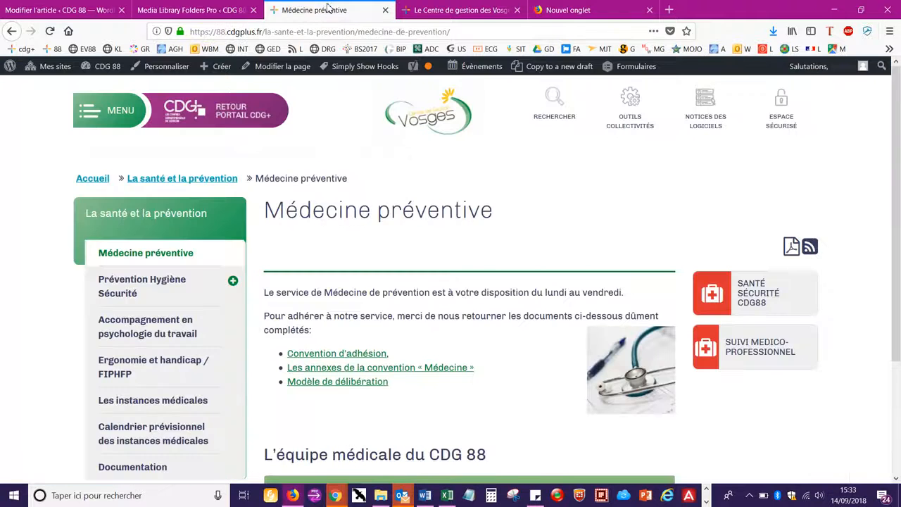
# Upload 20180222_circuitArretesMaladie.docx from the desktop's Ancien Bureau folder into the MEDECINE_PREVENTIVE media folder.
pyautogui.click(198, 10)
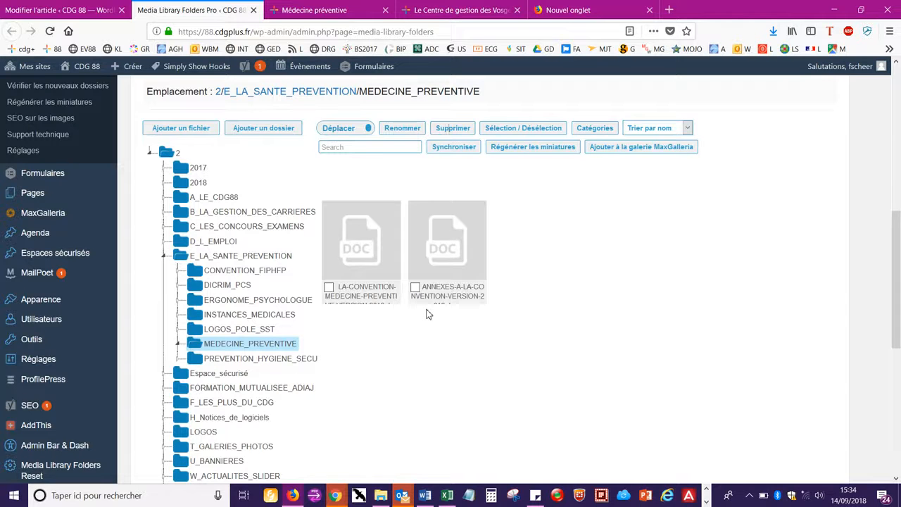
pyautogui.click(191, 131)
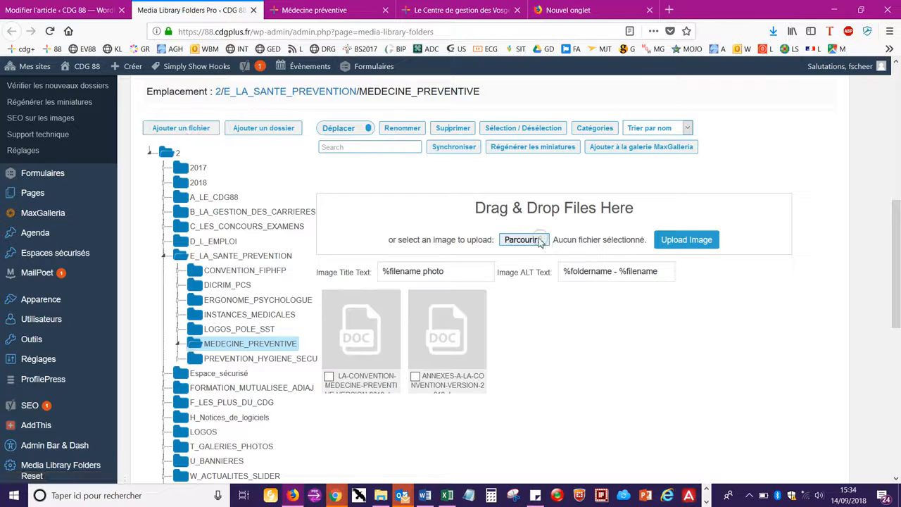
pyautogui.click(524, 240)
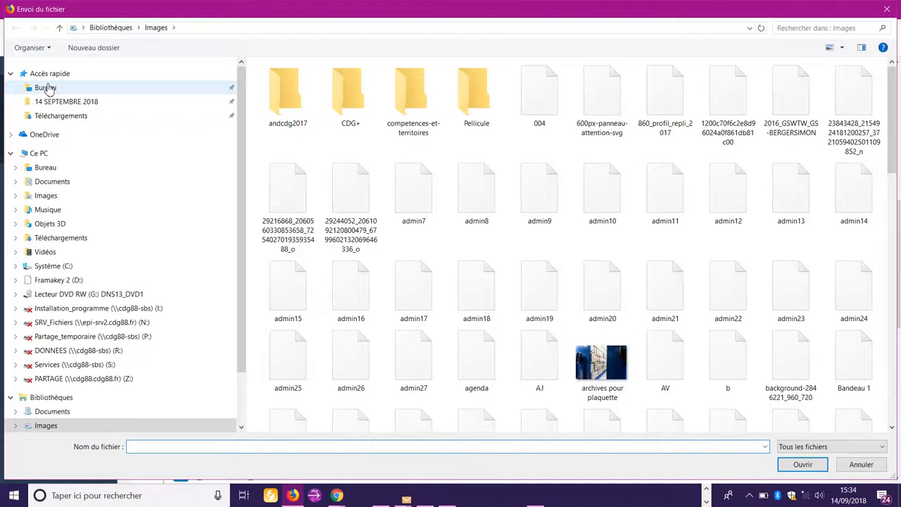
pyautogui.click(47, 88)
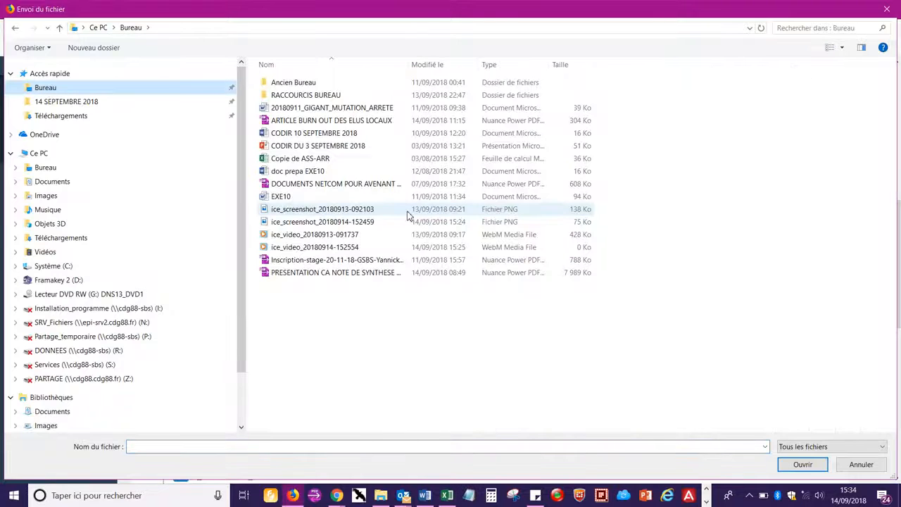
pyautogui.click(276, 86)
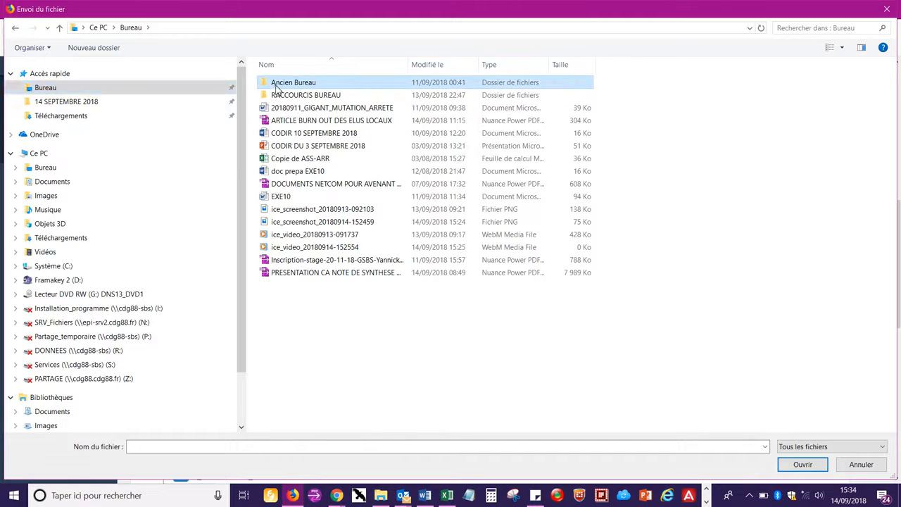
pyautogui.doubleClick(277, 86)
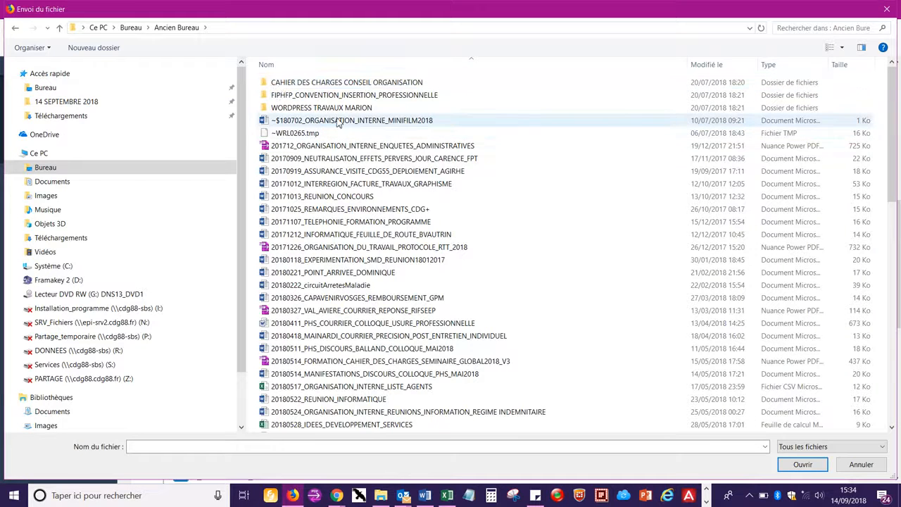
pyautogui.doubleClick(349, 284)
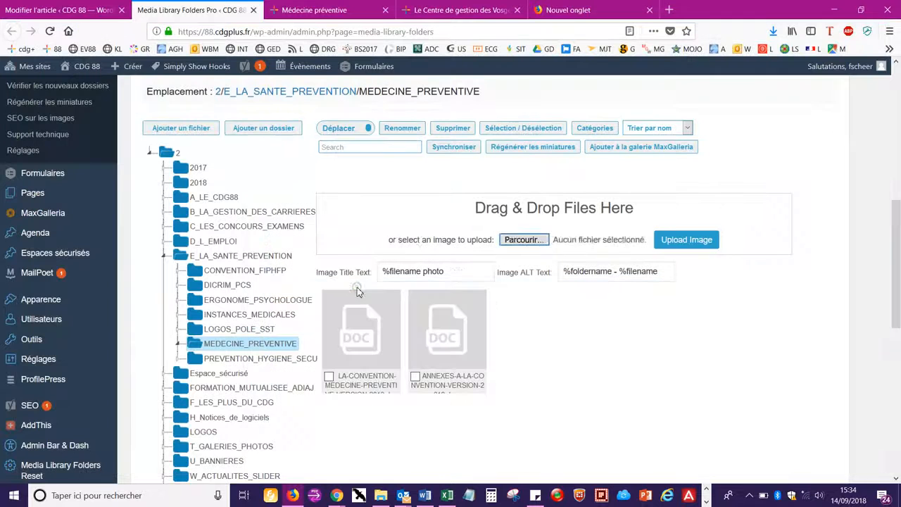
pyautogui.click(700, 242)
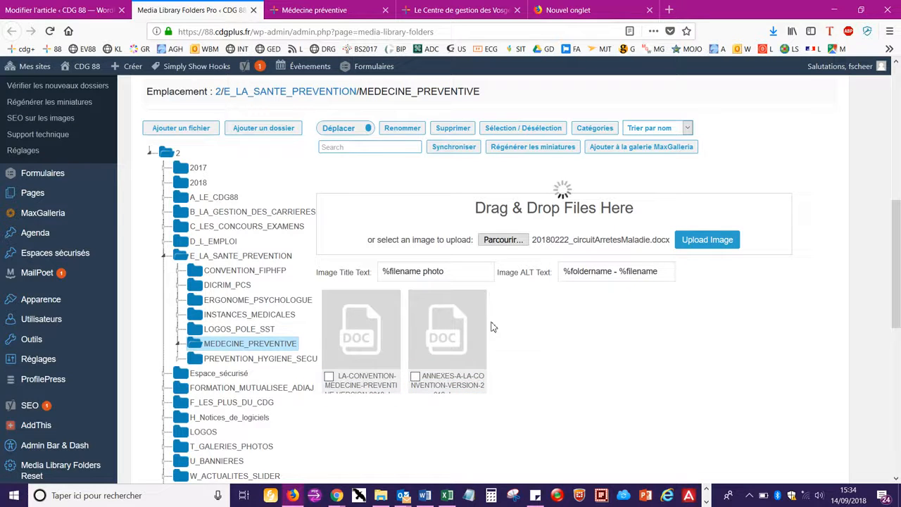
# Review the document links on the Médecine préventive page and check the upload's progress in Media Library Folders Pro.
pyautogui.click(327, 8)
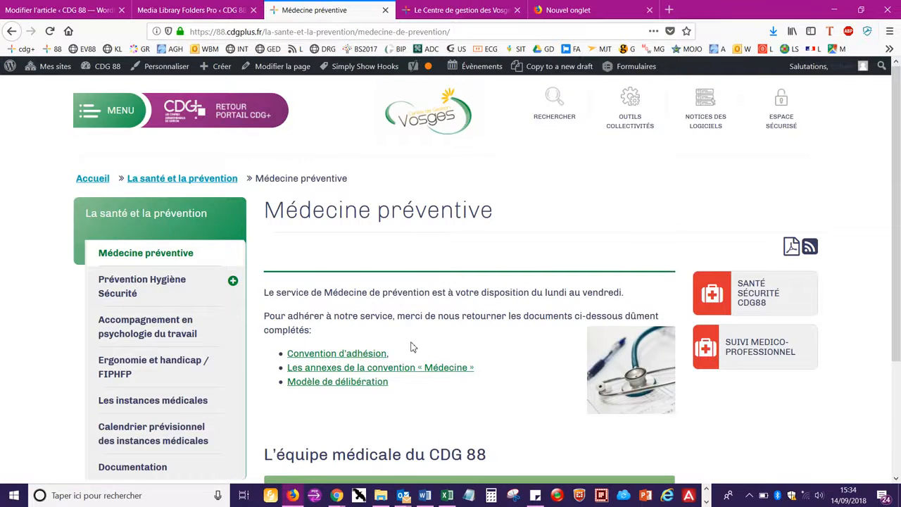
pyautogui.scroll(-3, 412, 345)
pyautogui.scroll(3, 412, 346)
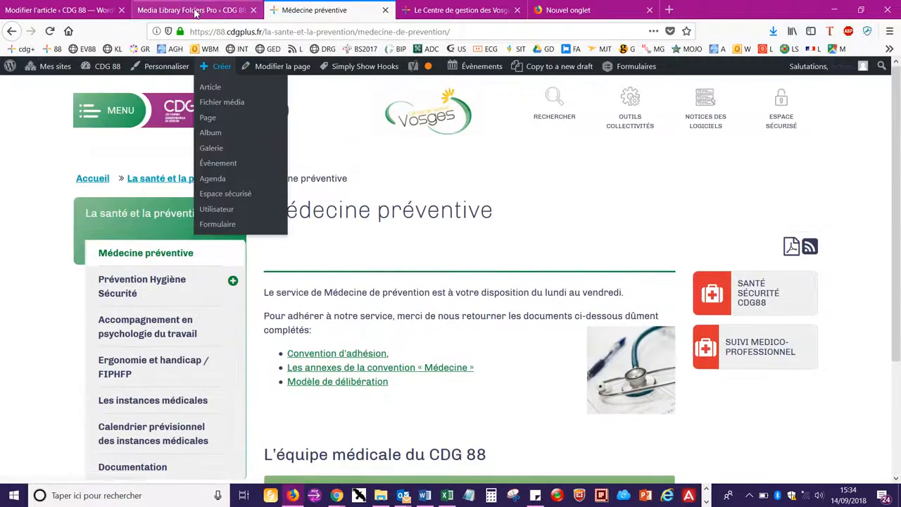
pyautogui.click(190, 10)
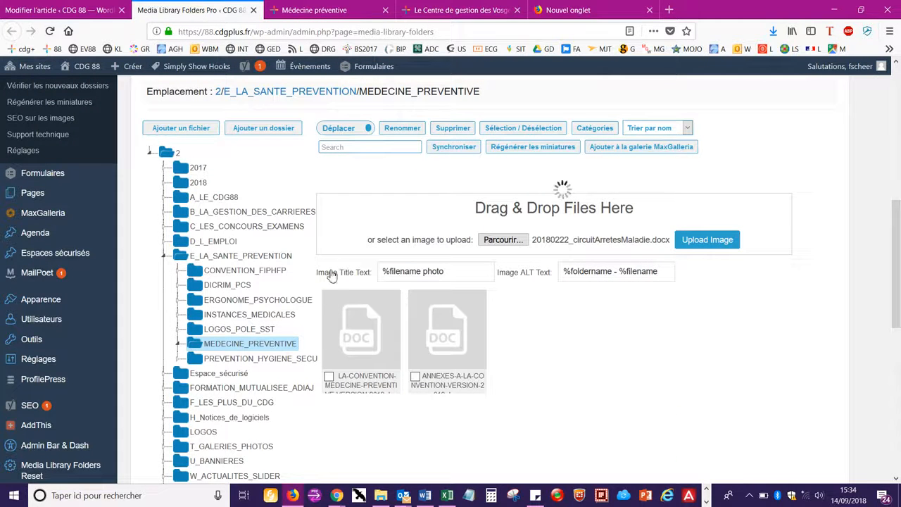
pyautogui.doubleClick(330, 275)
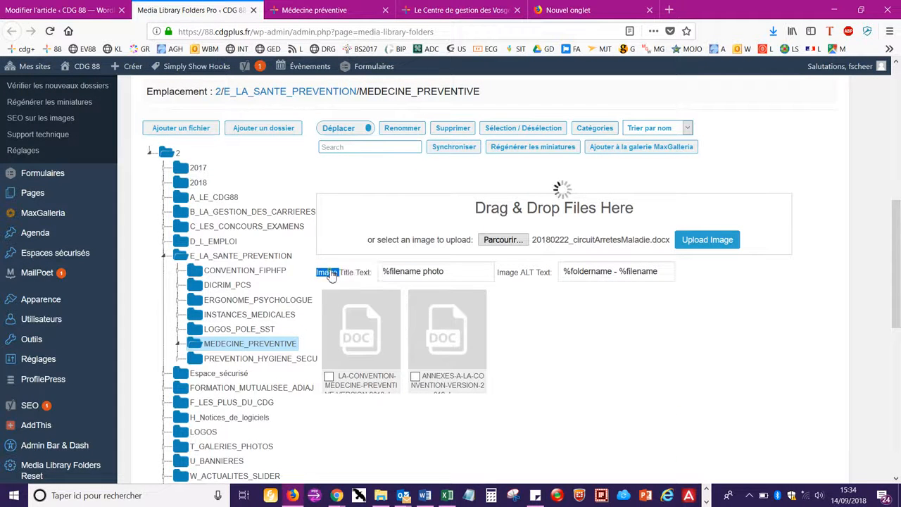
pyautogui.click(301, 10)
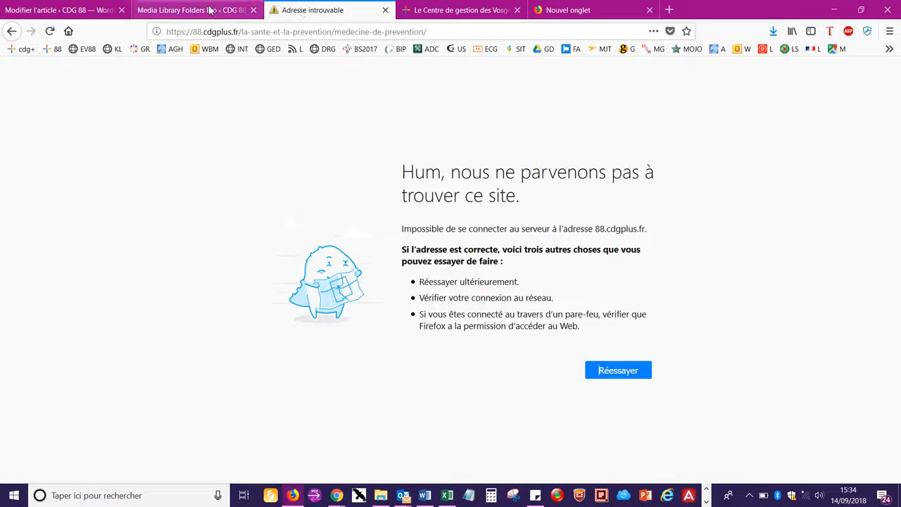
# Try to connect the computer to the Poulaga Wi-Fi network.
pyautogui.click(808, 498)
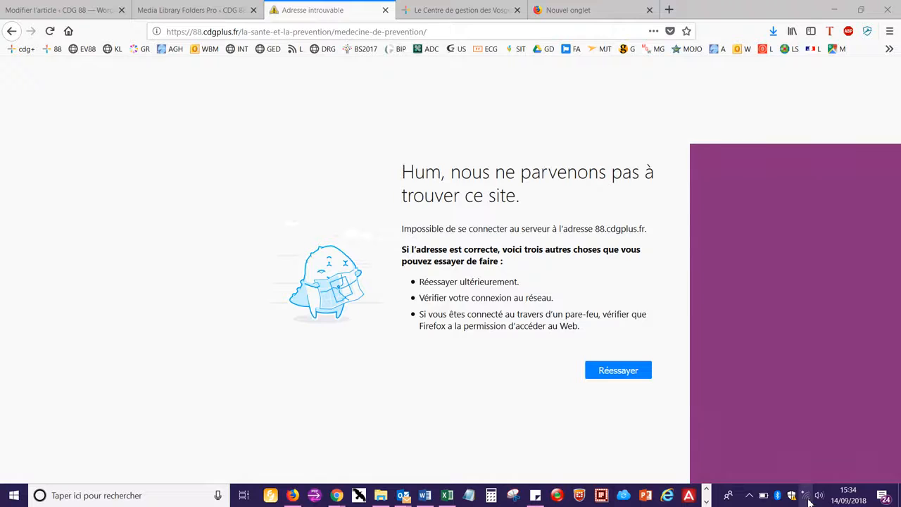
pyautogui.click(774, 227)
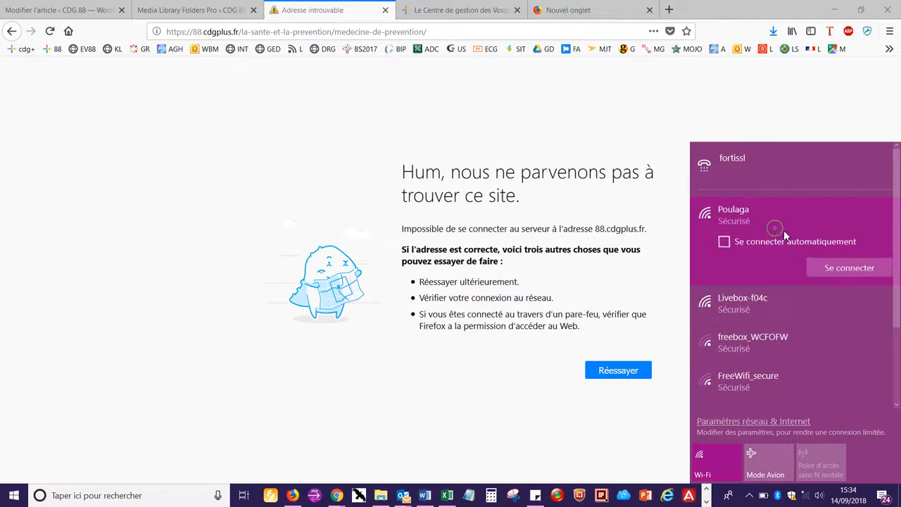
pyautogui.click(833, 268)
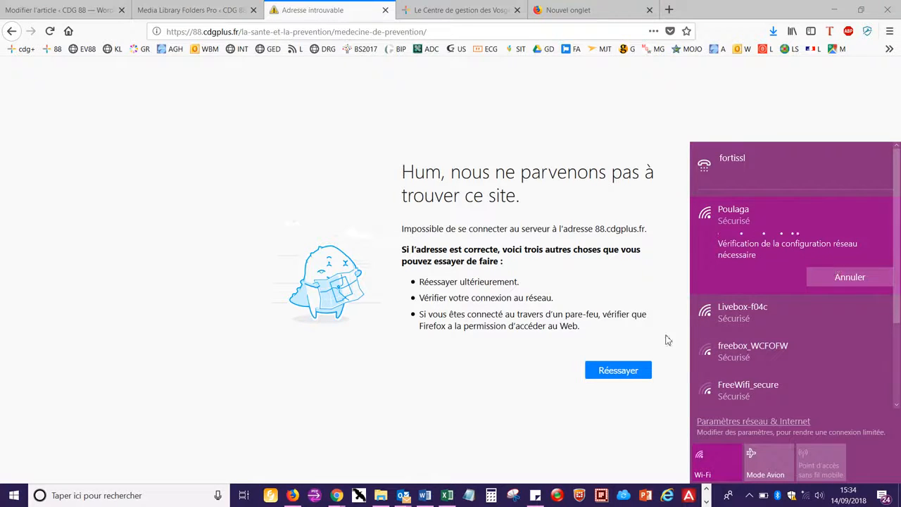
# Retry loading the Médecine préventive page several times and open the list of available Wi-Fi networks.
pyautogui.click(603, 378)
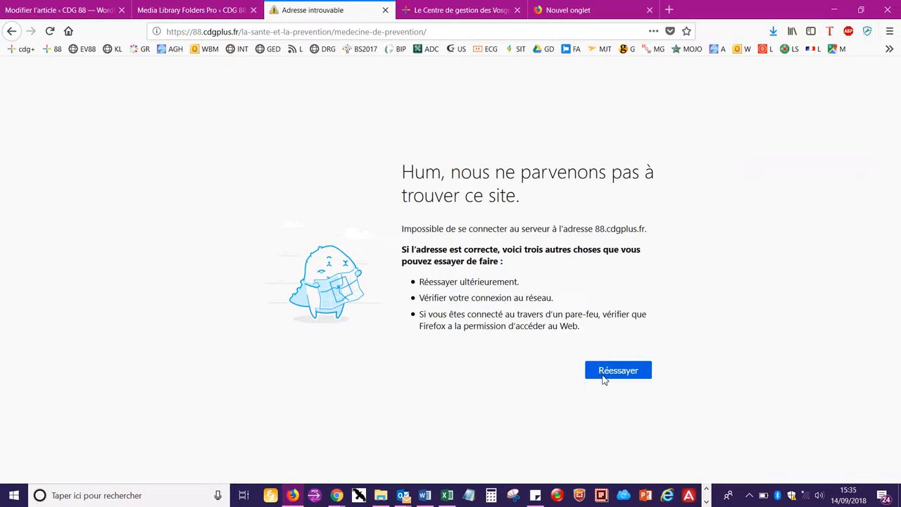
pyautogui.click(603, 378)
pyautogui.click(603, 378)
pyautogui.click(603, 379)
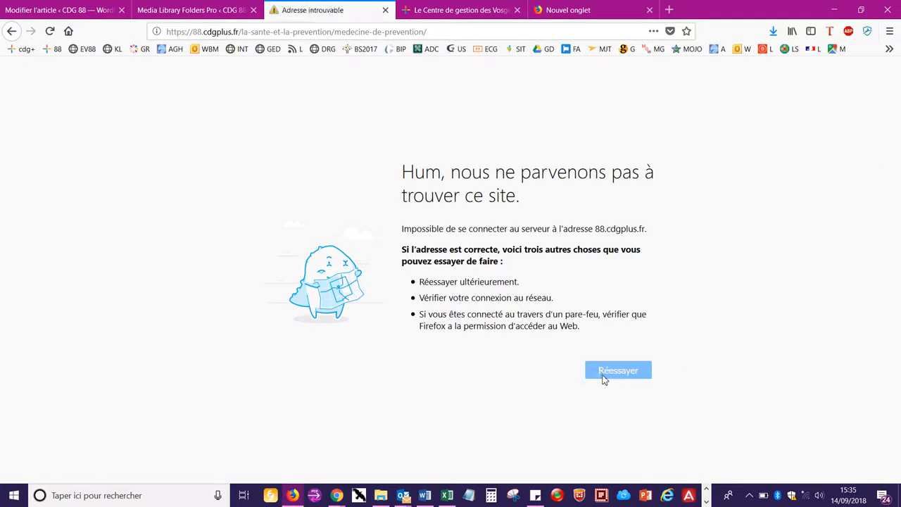
pyautogui.click(603, 378)
pyautogui.click(603, 378)
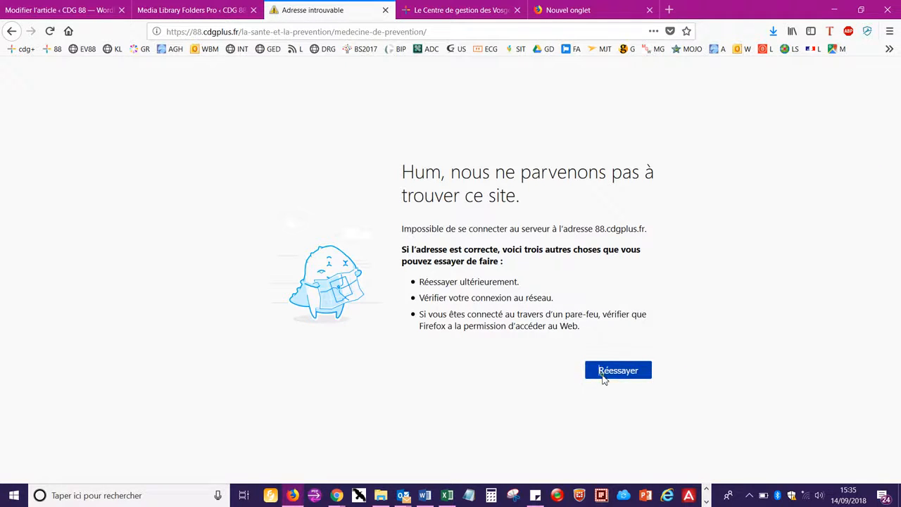
pyautogui.click(807, 497)
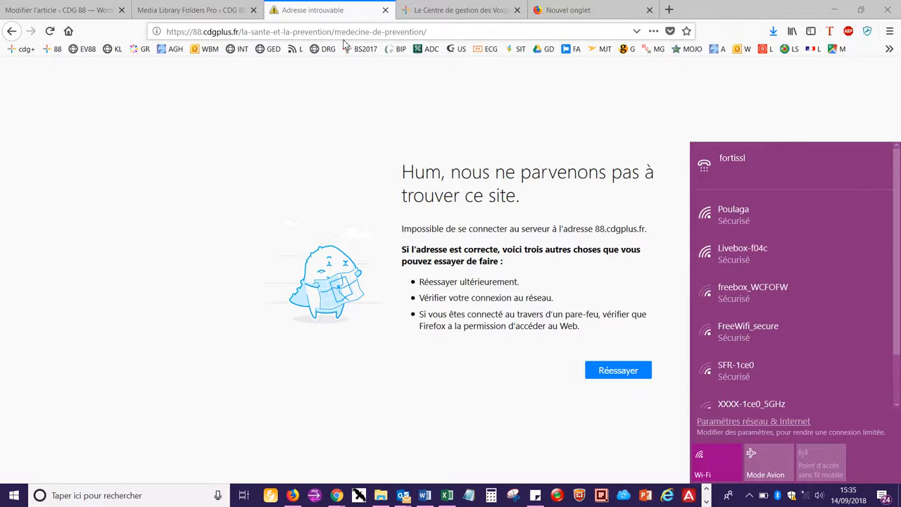
# Check the upload in Media Library Folders Pro, then place the cursor in the "cliquer ici" link of the NOUVELLE CONVENTION MÉDECINE 2019 article.
pyautogui.click(197, 10)
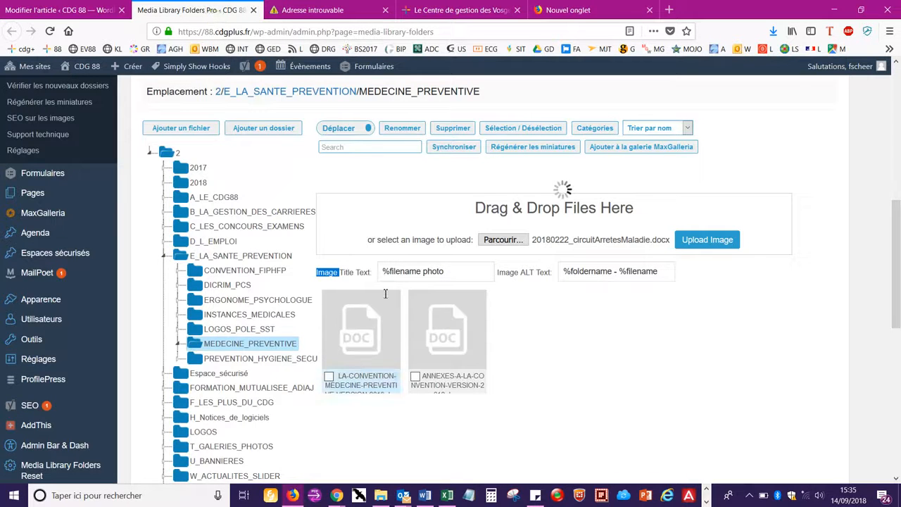
pyautogui.click(70, 10)
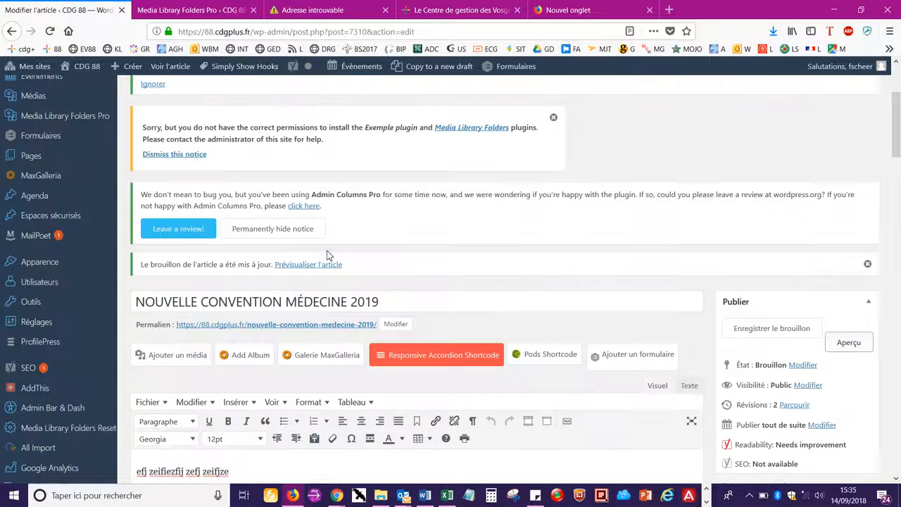
pyautogui.scroll(-3, 378, 344)
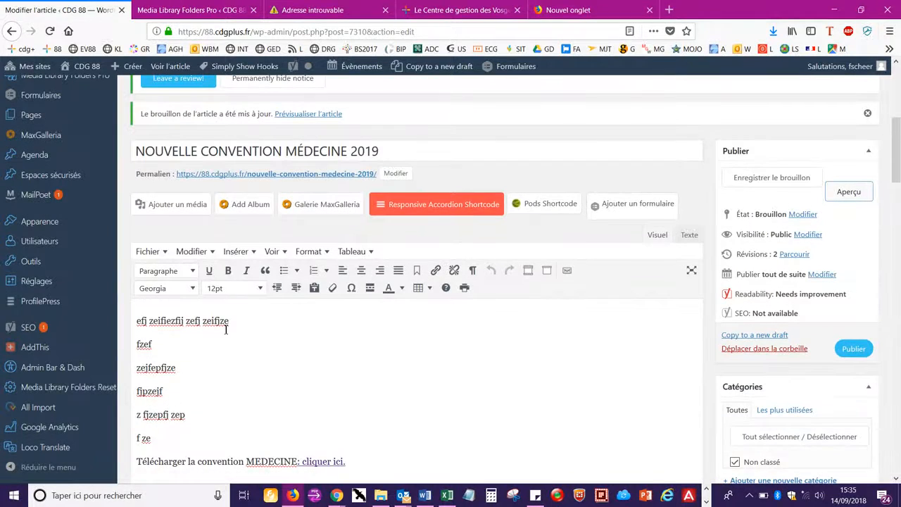
pyautogui.scroll(-2, 226, 325)
pyautogui.click(320, 380)
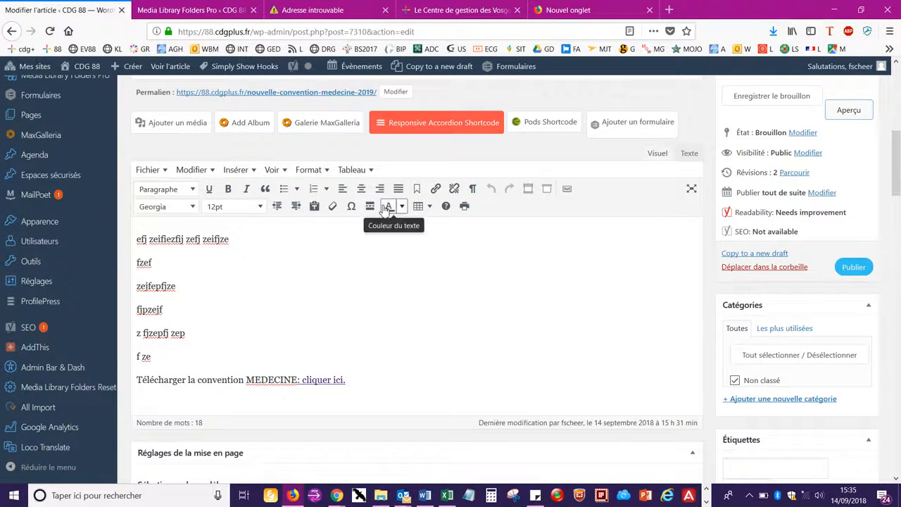